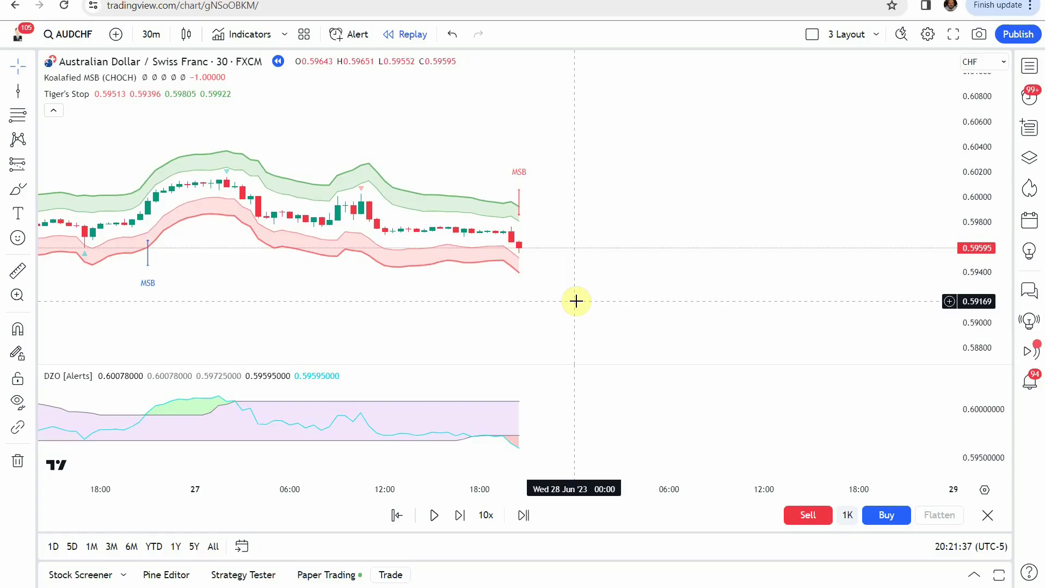
Step: Hide the Koalafied MSB (CHOCH), Tiger's Stop and DZO [Alerts] indicators on the AUDCHF 30-minute chart
left_click_drag(576, 300, 578, 266)
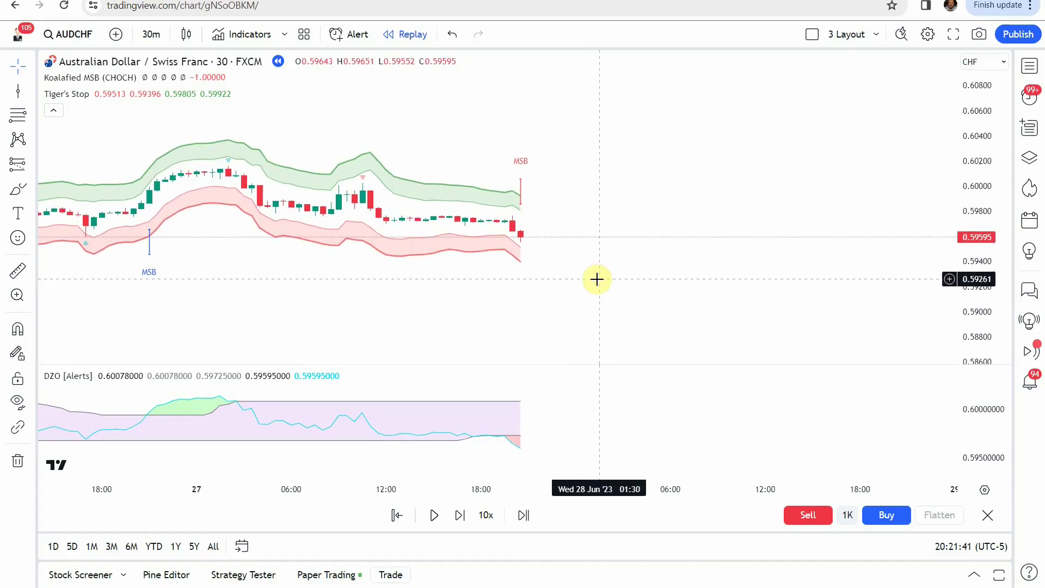
double_click(970, 296)
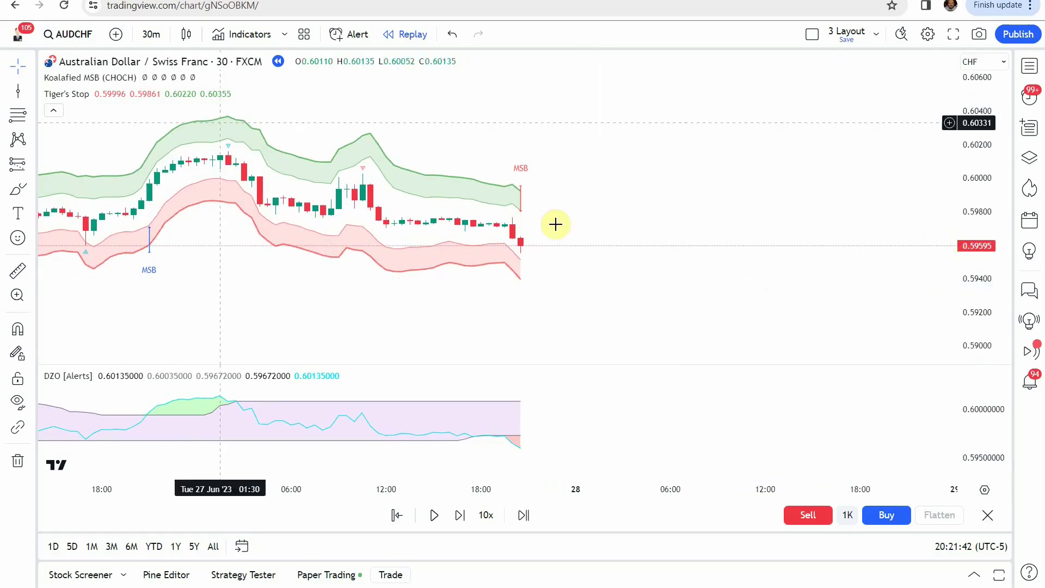
left_click(147, 76)
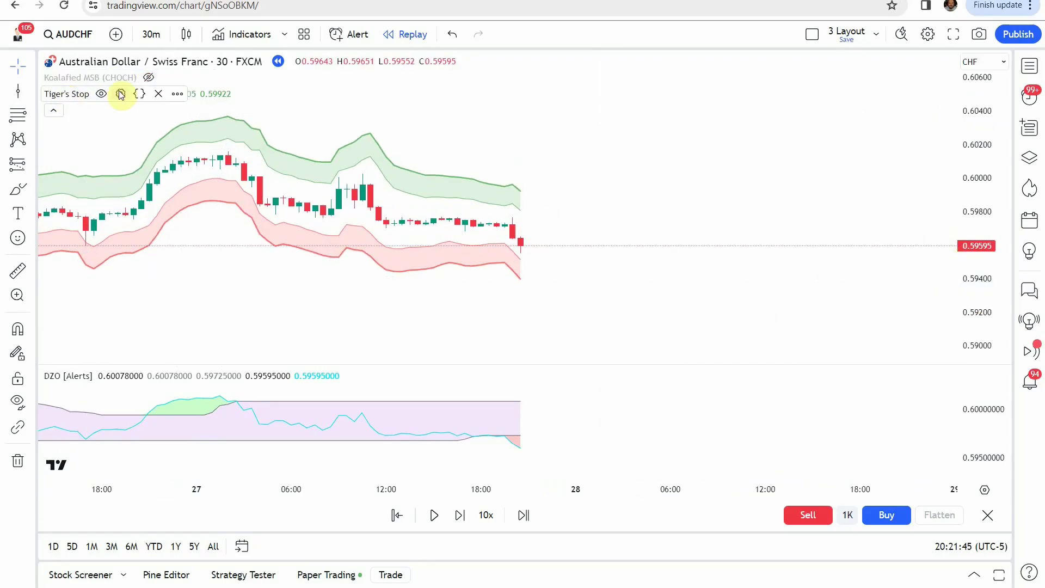
left_click(101, 94)
left_click(105, 375)
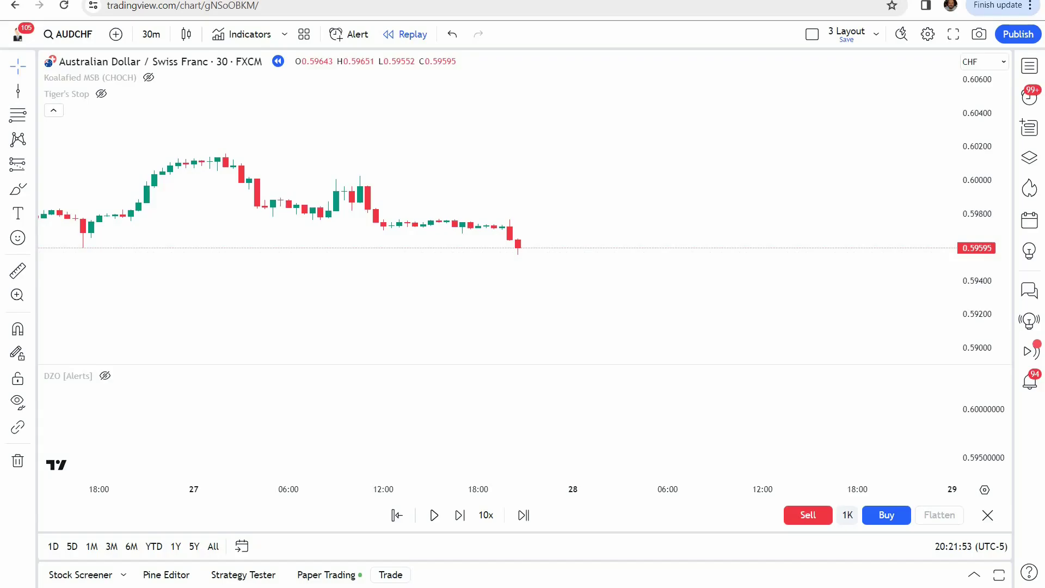
Step: Add the "How To Use Dynamic Zones" community script to the chart and compress the price scale of its new pane
left_click(243, 34)
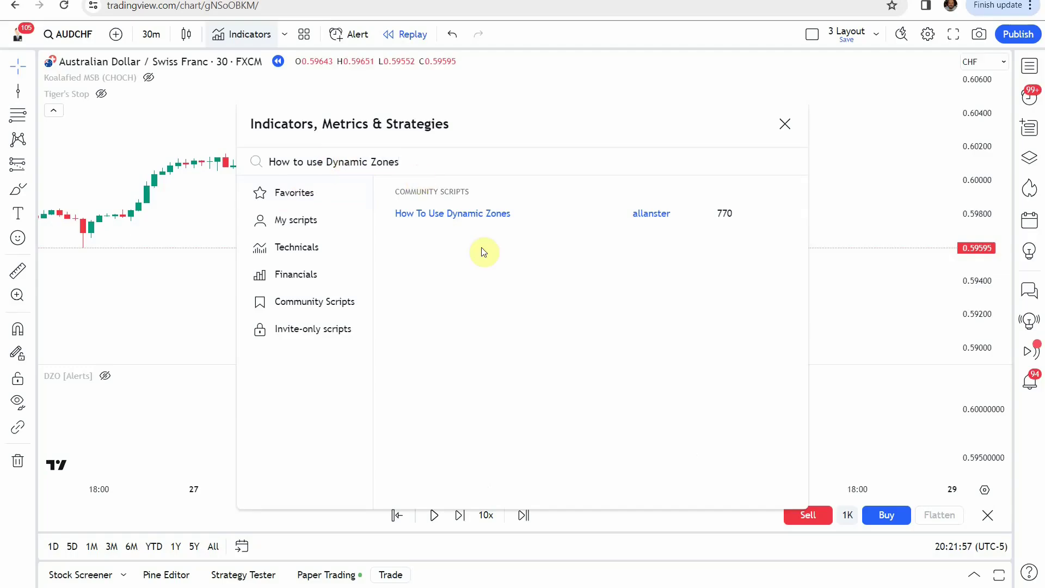
left_click(482, 216)
left_click(786, 123)
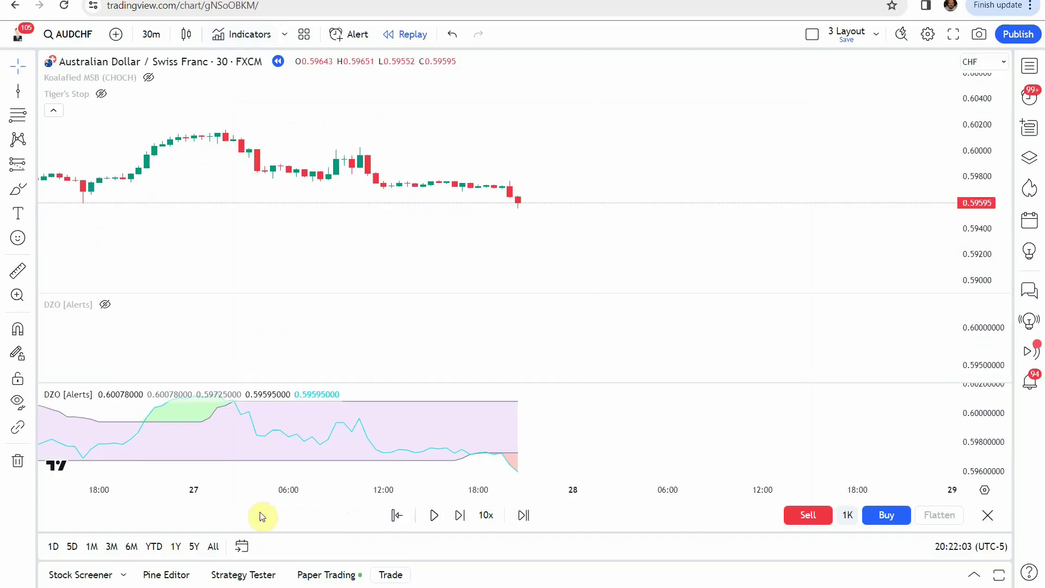
left_click_drag(990, 411, 991, 450)
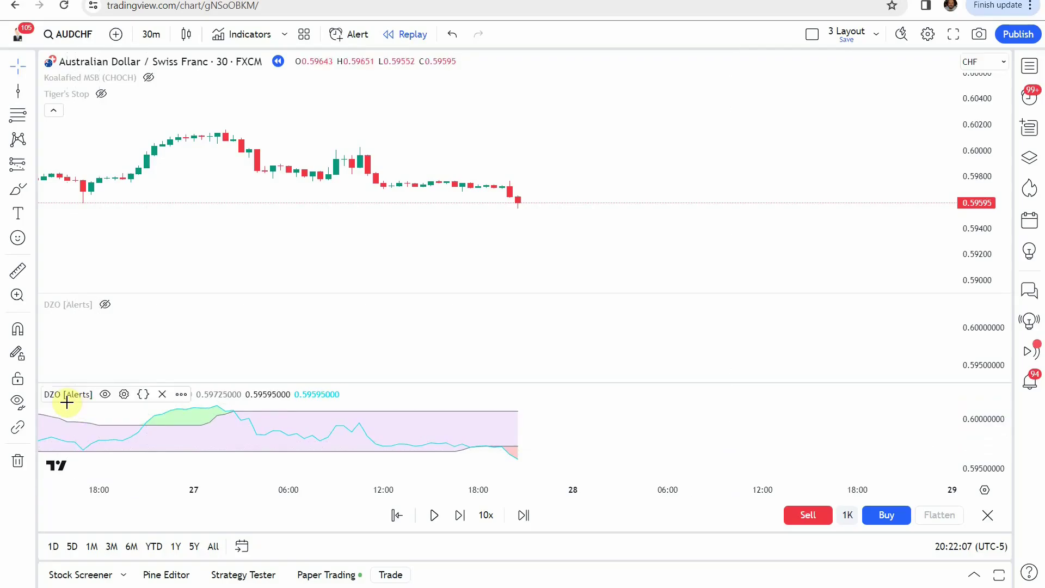
Step: Review the style and input settings of the newly added DZO [Alerts] copy and remove that copy from the chart
left_click(125, 398)
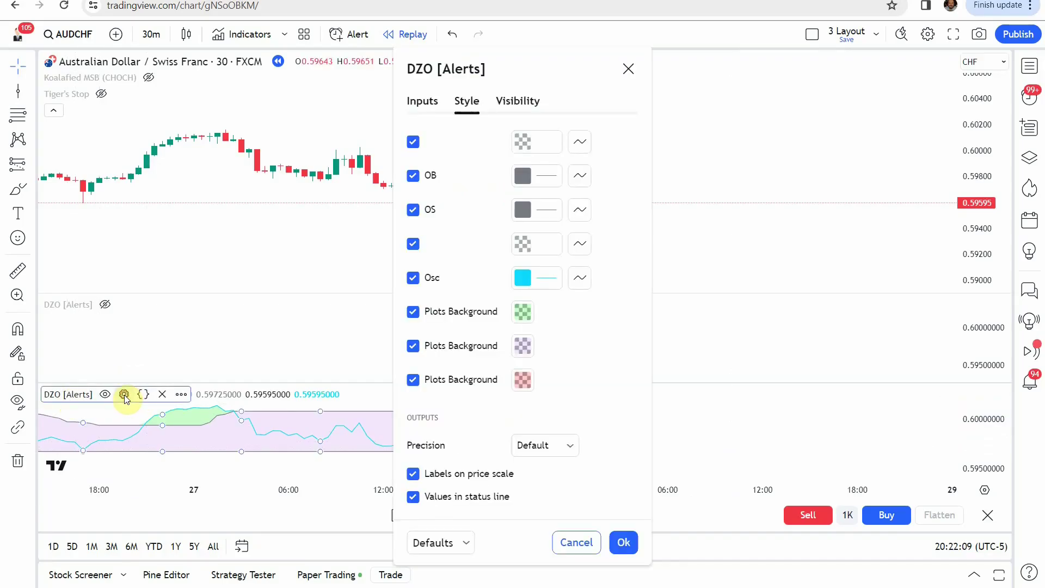
left_click(424, 102)
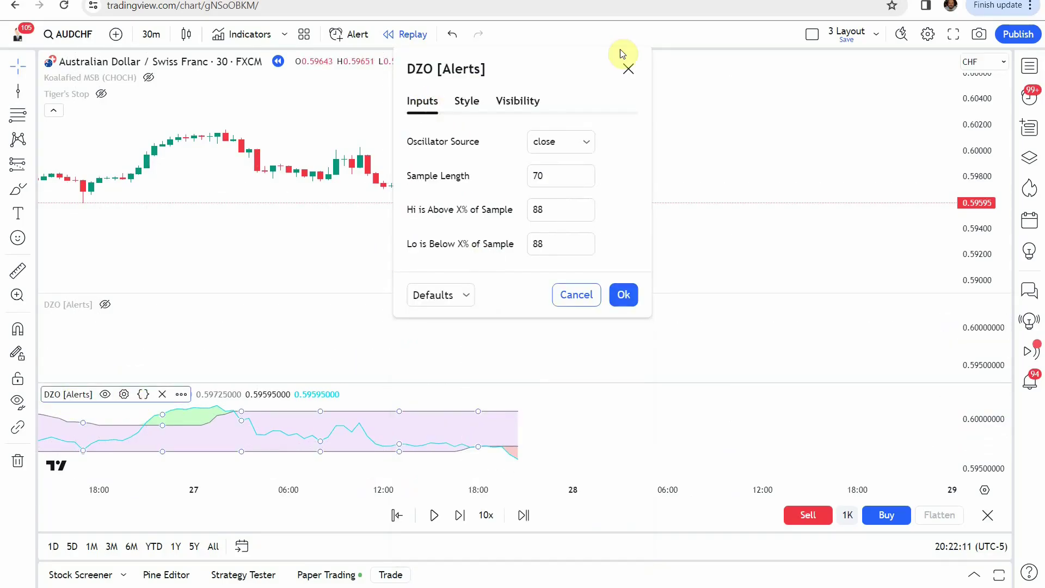
left_click(628, 69)
left_click(163, 394)
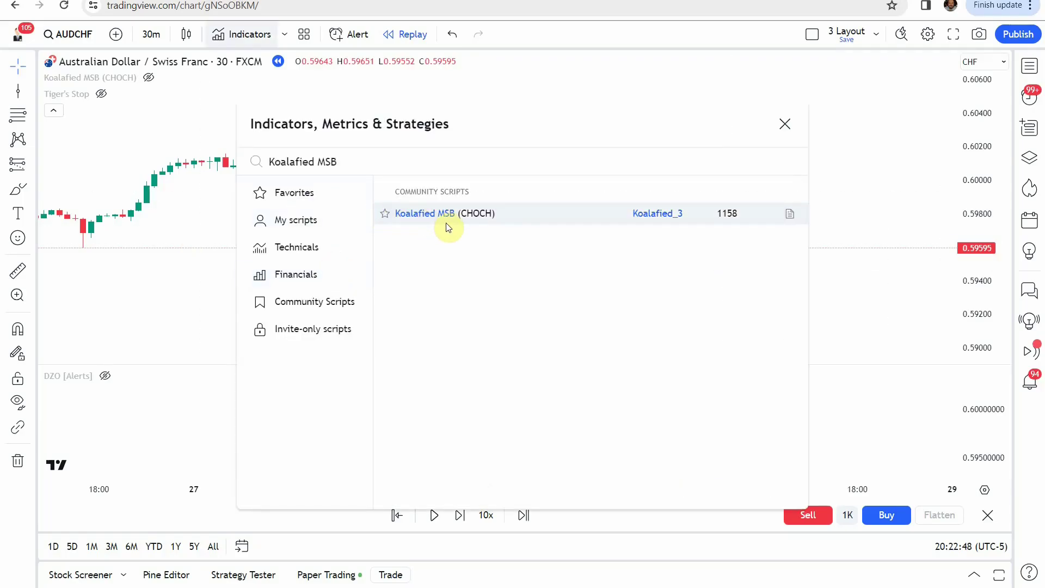
Step: Add the Koalafied MSB (CHOCH) community script found with the search "Koalafied MSB" to the chart
left_click(445, 215)
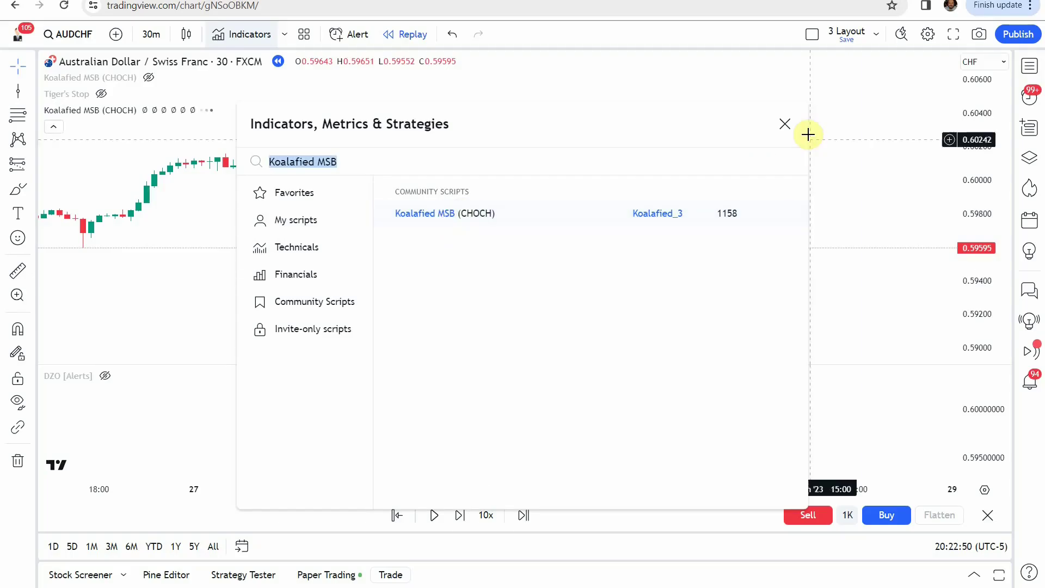
left_click(785, 124)
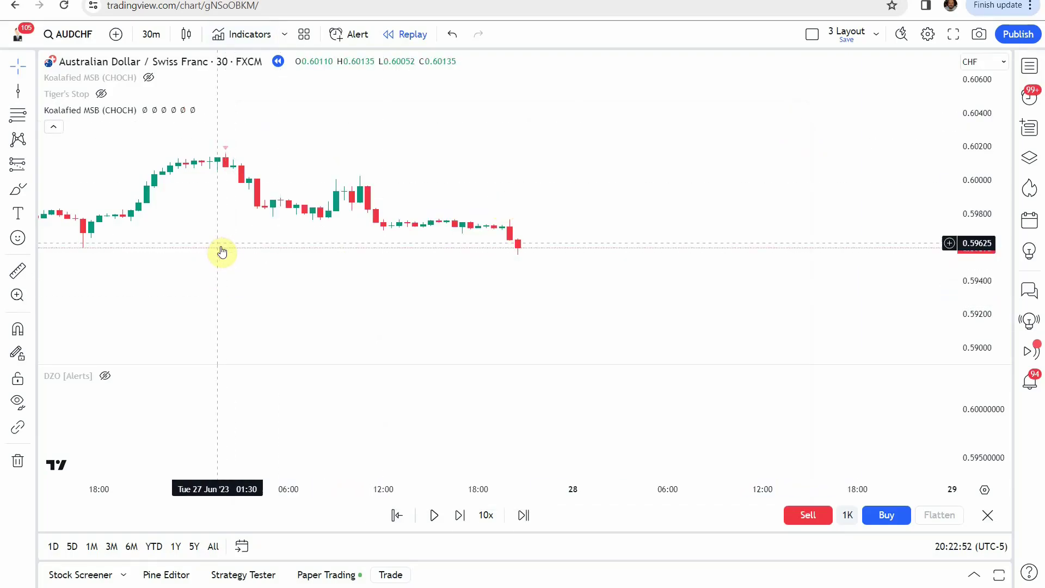
Step: Examine the pivot markers and horizontal level lines drawn by the newly added Koalafied MSB indicator across a wider price range
mouse_move(86, 385)
scroll(275, 259, "down", 3)
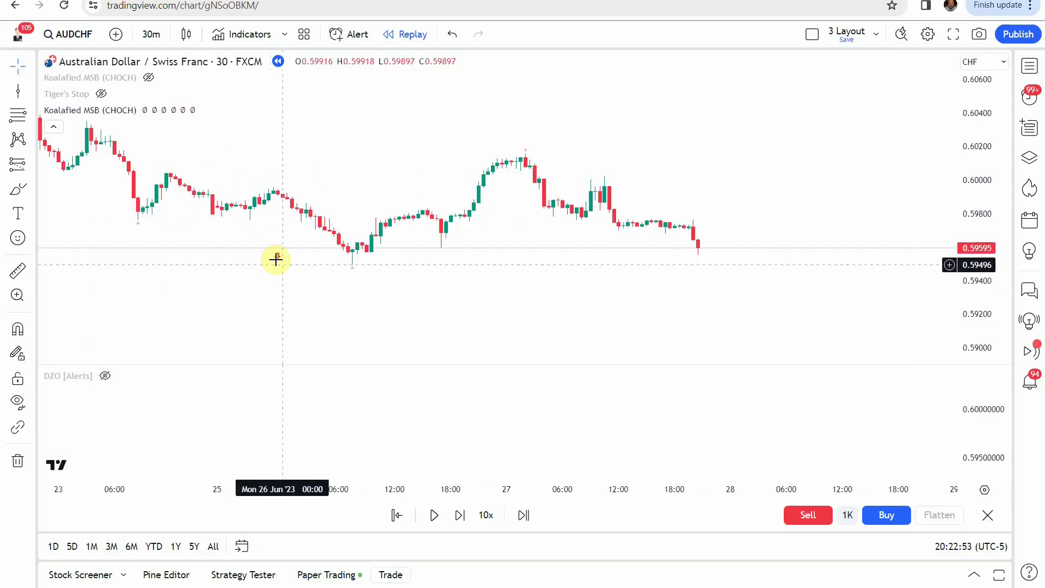
scroll(282, 264, "up", 3)
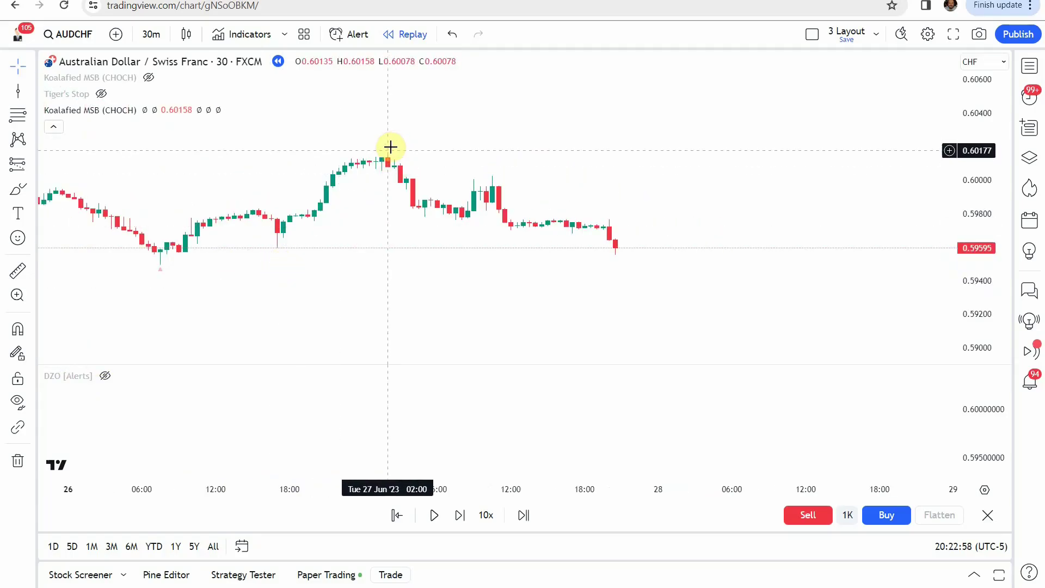
scroll(280, 238, "down", 5)
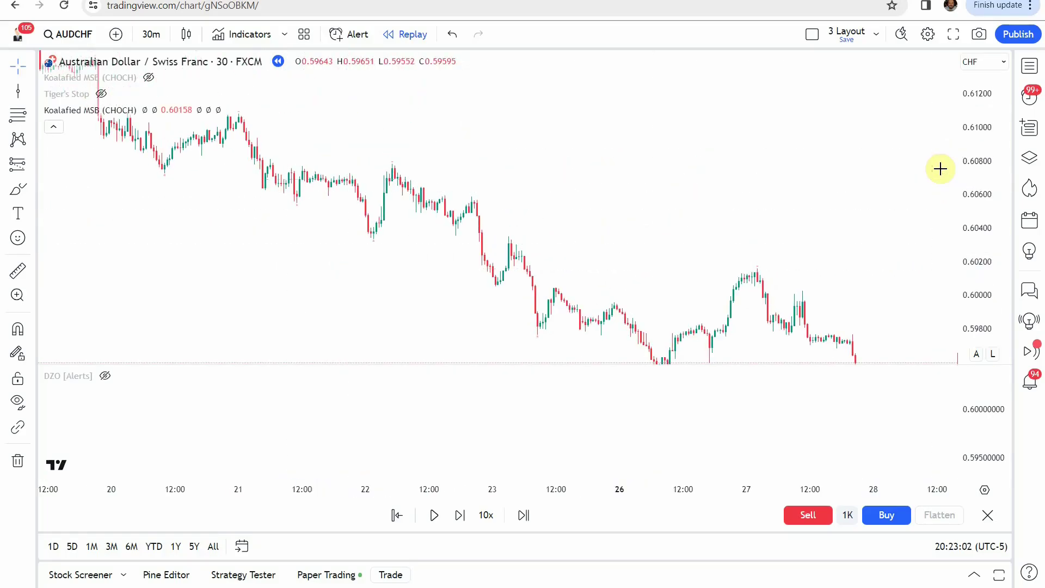
left_click_drag(974, 207, 981, 320)
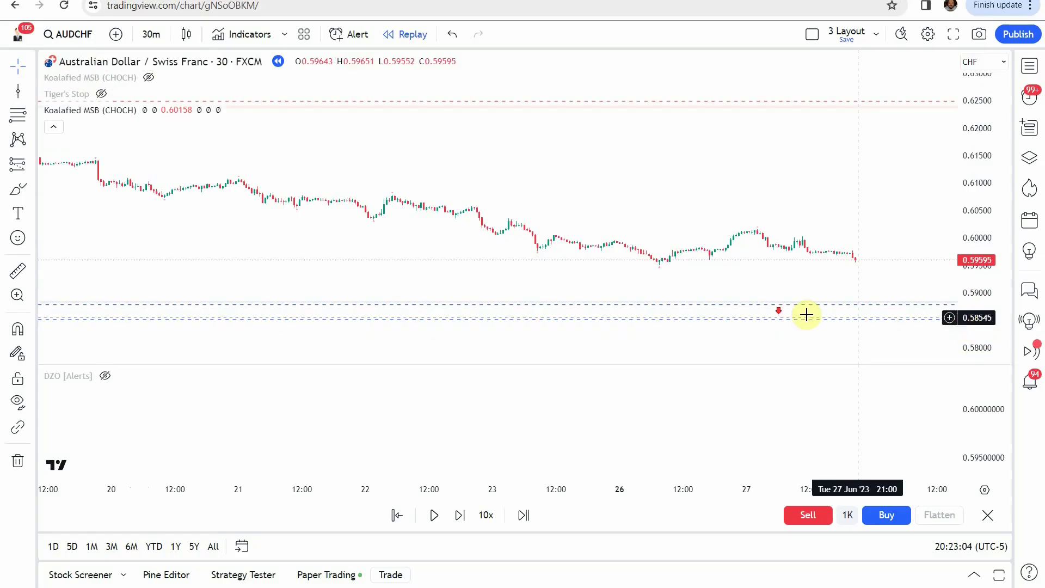
scroll(700, 263, "down", 3)
left_click_drag(700, 264, 559, 251)
left_click_drag(989, 175, 982, 218)
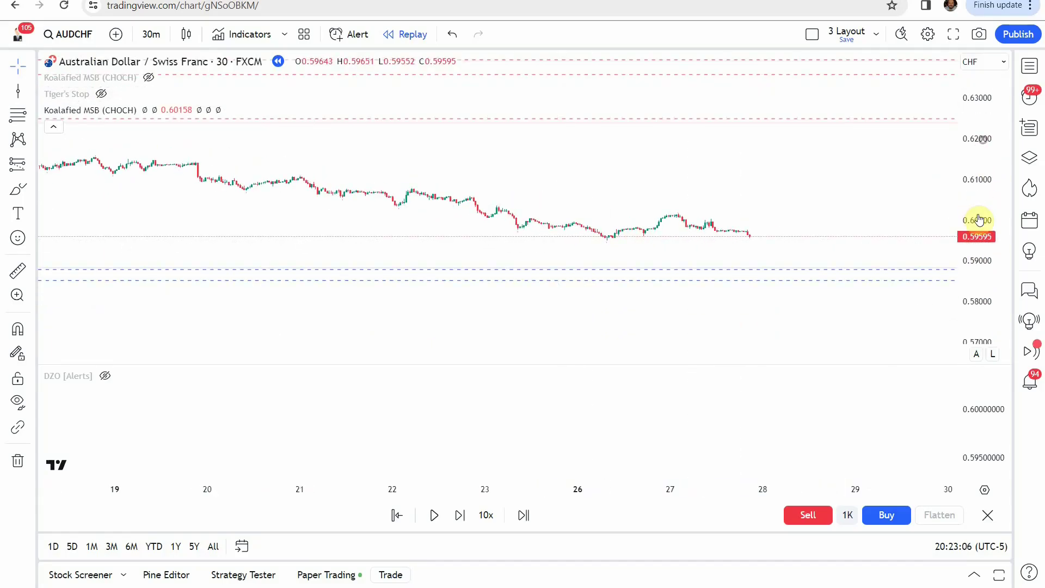
scroll(844, 227, "down", 2)
left_click_drag(844, 226, 653, 250)
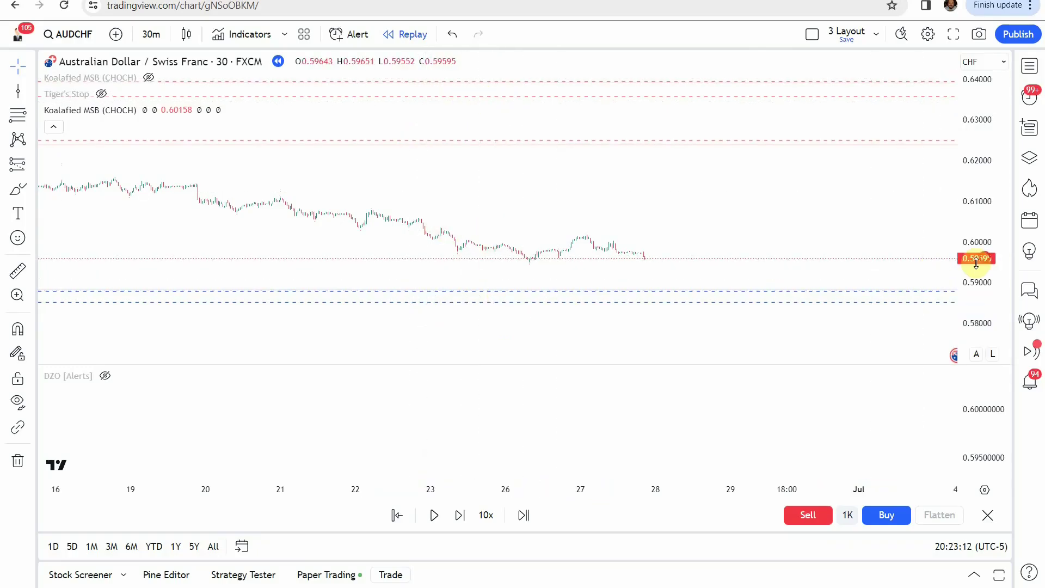
left_click_drag(907, 161, 808, 216)
Step: Review the input settings of the newly added Koalafied MSB (CHOCH) copy and remove that copy from the chart
mouse_move(103, 116)
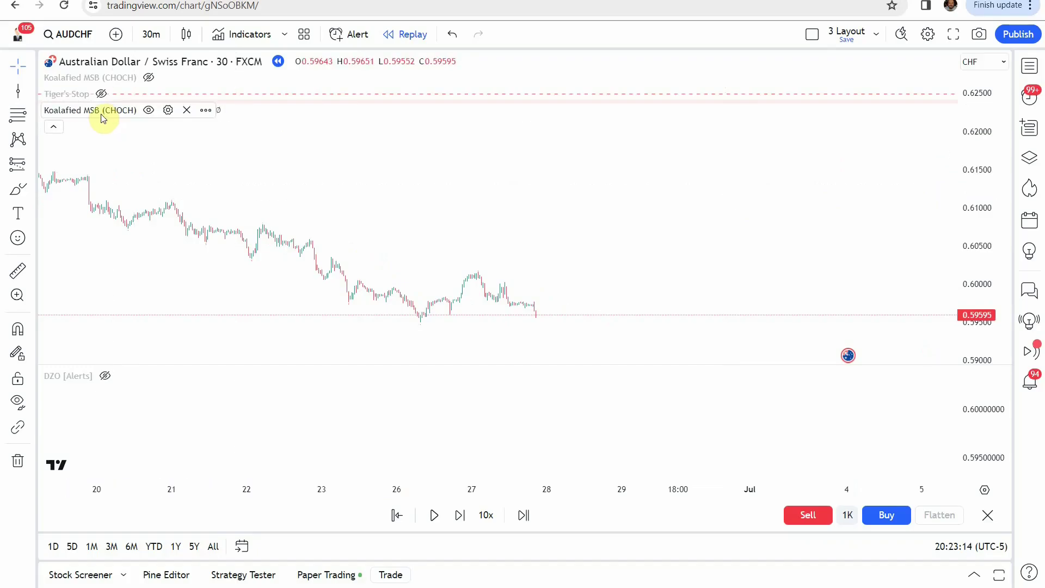
left_click(167, 109)
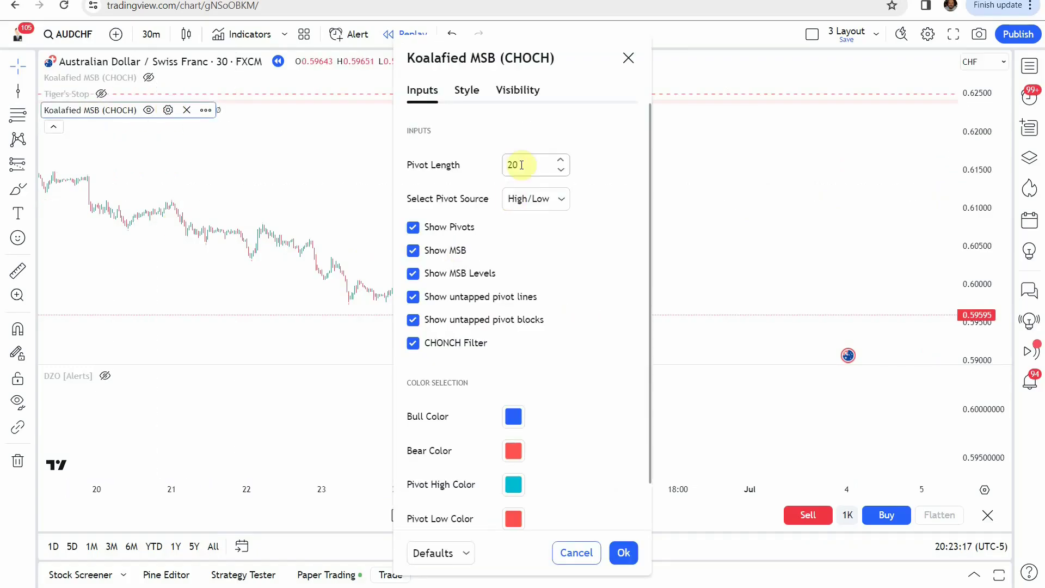
left_click(628, 57)
left_click(168, 109)
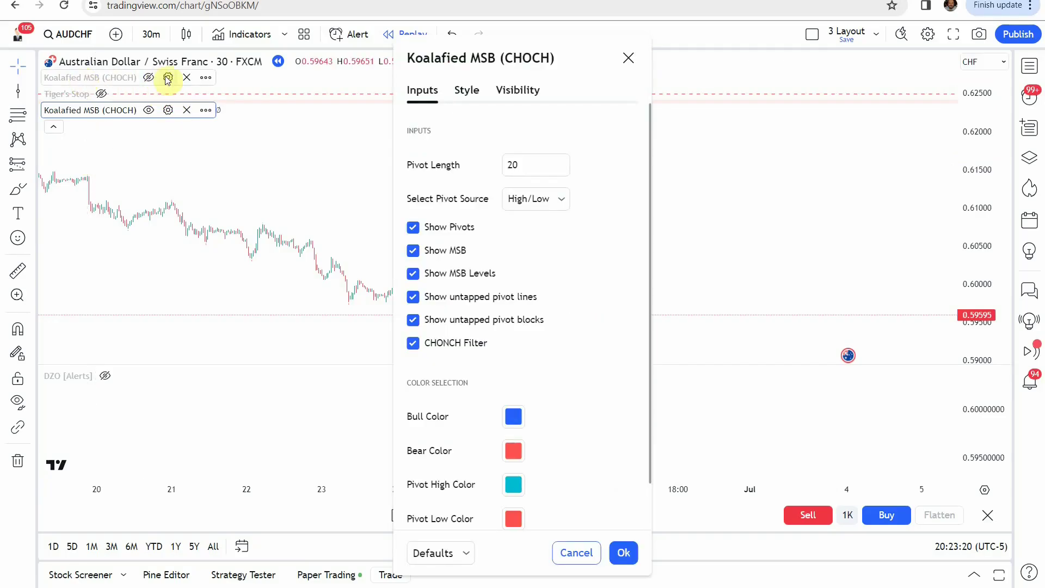
left_click(187, 109)
Step: Show the original Koalafied MSB (CHOCH) indicator again and review its pivot length input and its style settings
left_click(147, 78)
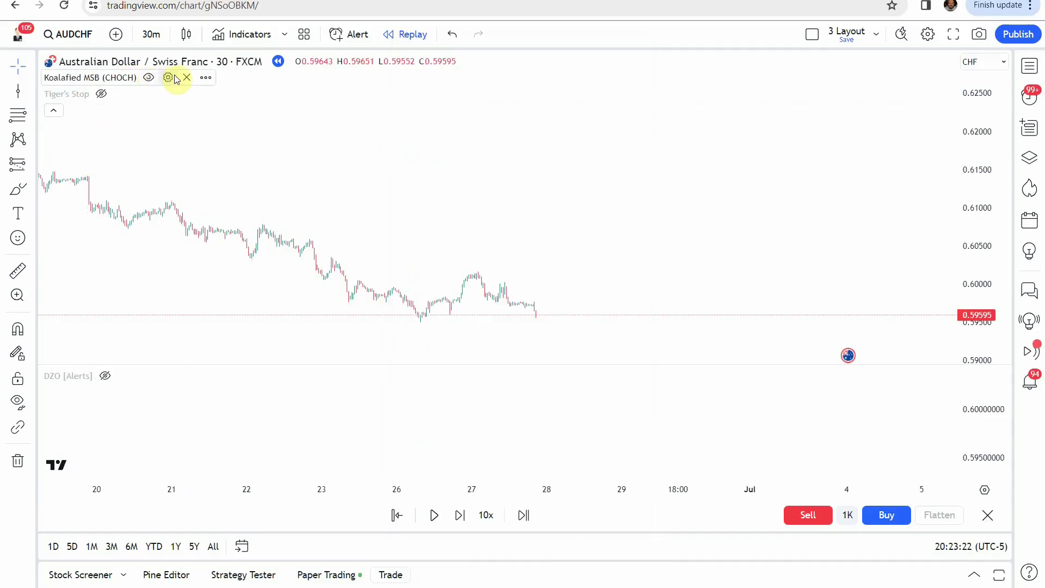
left_click(174, 80)
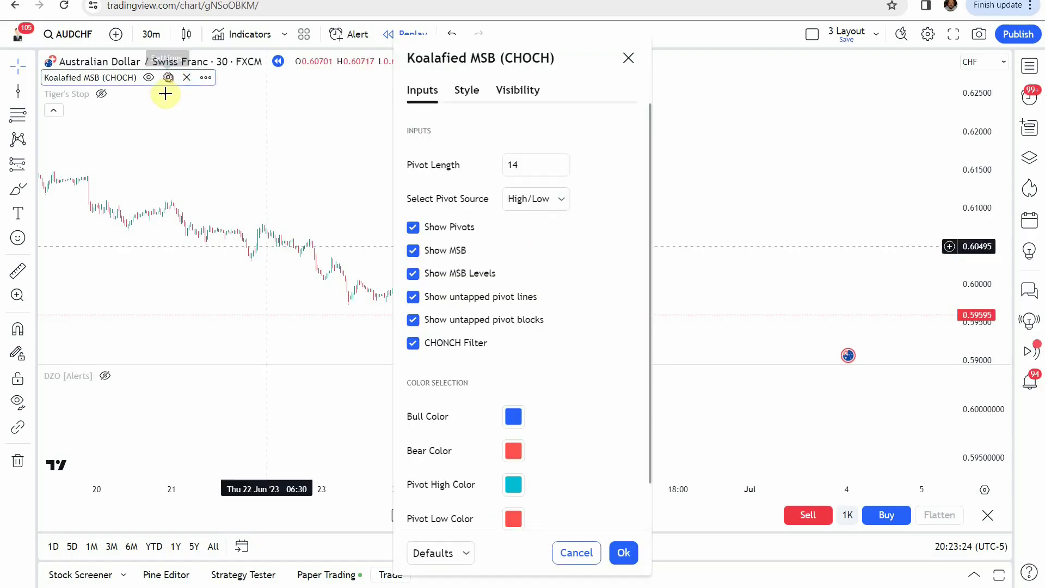
left_click(521, 163)
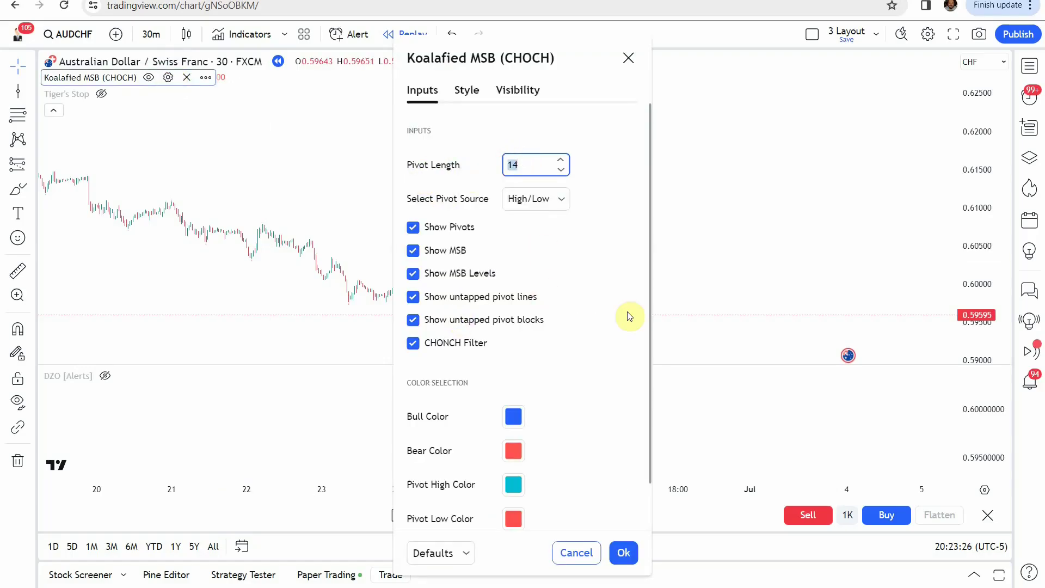
left_click(467, 90)
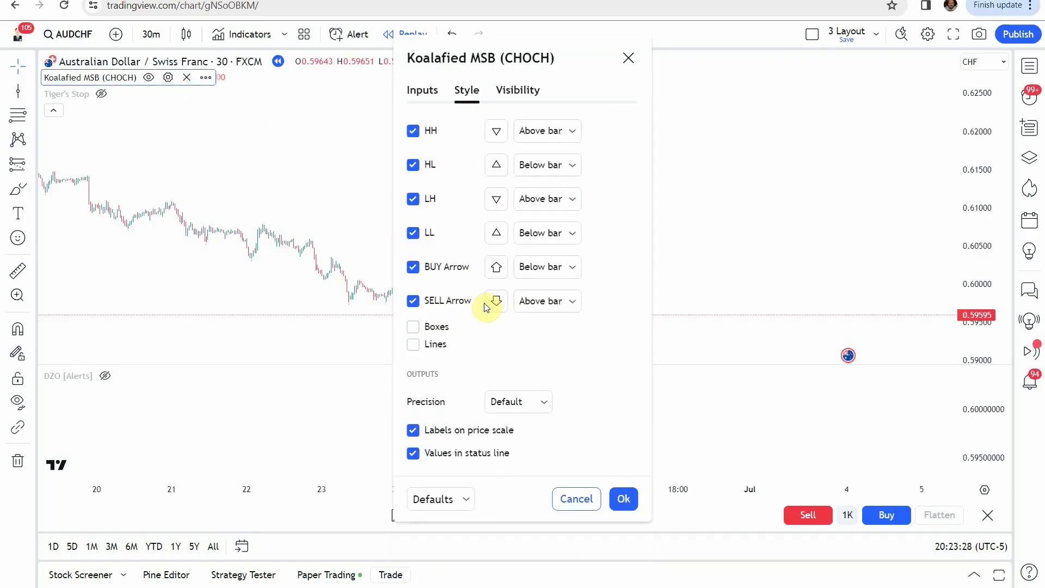
left_click(623, 499)
Step: Inspect the MSB labels on recent candles and show the hidden DZO [Alerts] indicator again
left_click_drag(436, 201, 560, 222)
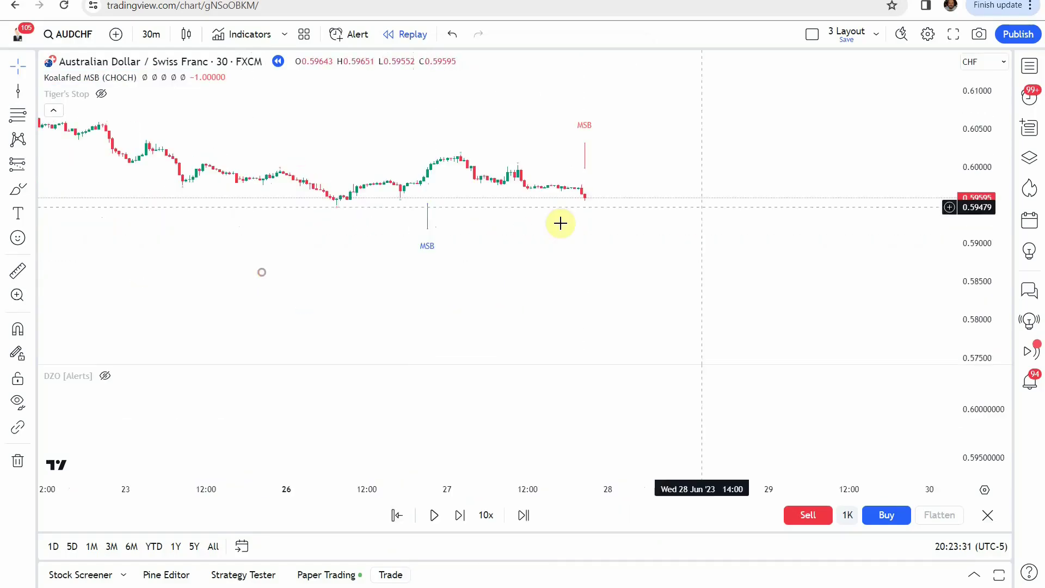
scroll(583, 236, "up", 3)
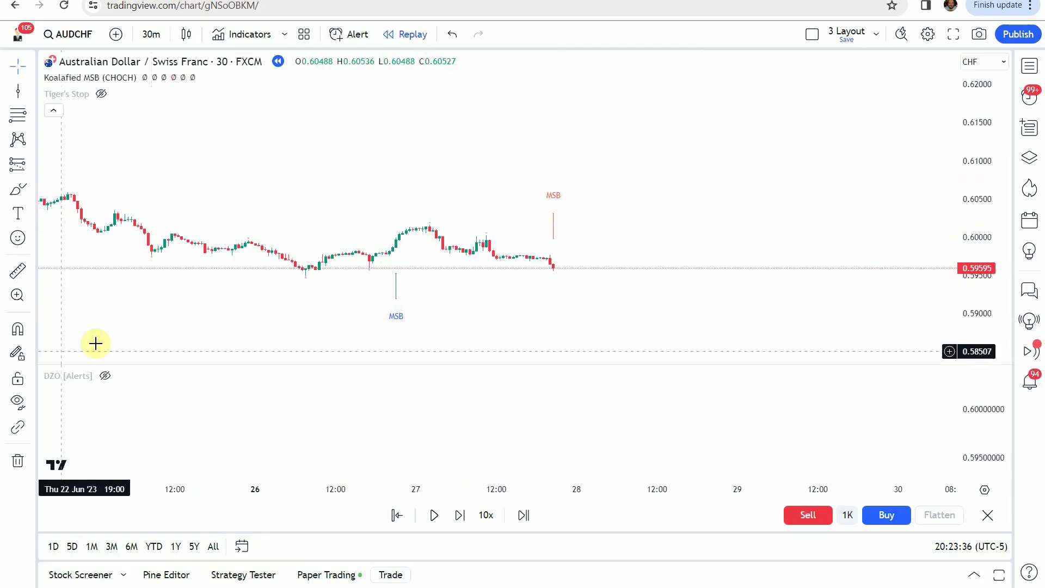
left_click(108, 375)
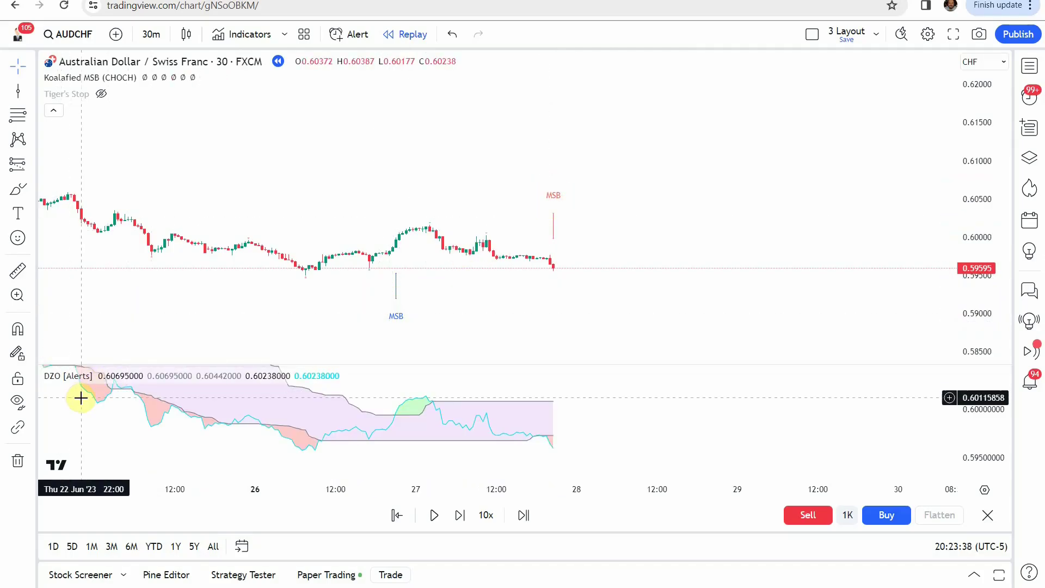
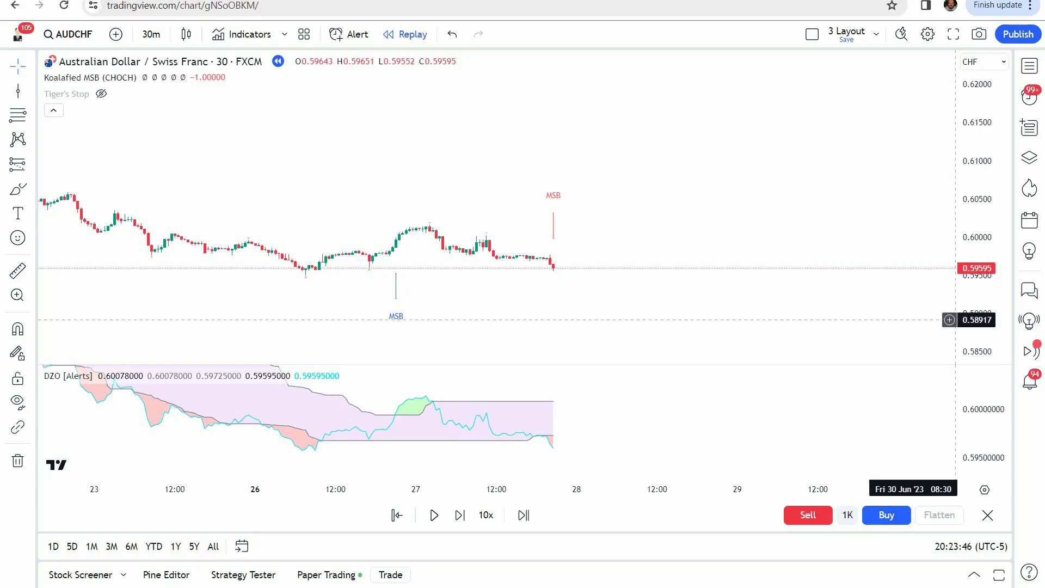
Step: Search the indicators for "tiger's stop" and add "Tiger's Stop - Objective Stoploss Setting" to the chart
left_click(233, 37)
type("tiger's stop")
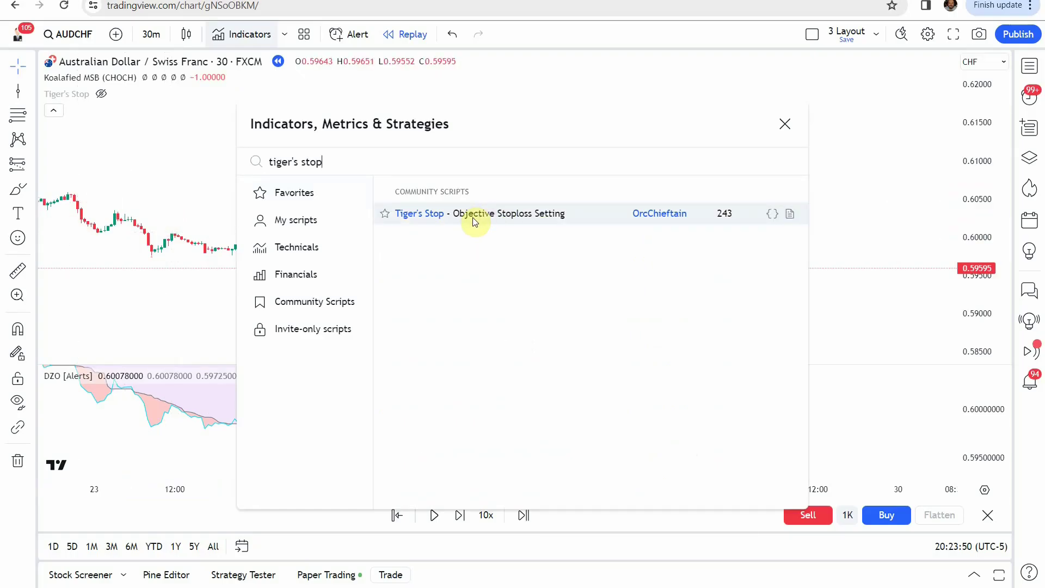
left_click(474, 221)
left_click(785, 123)
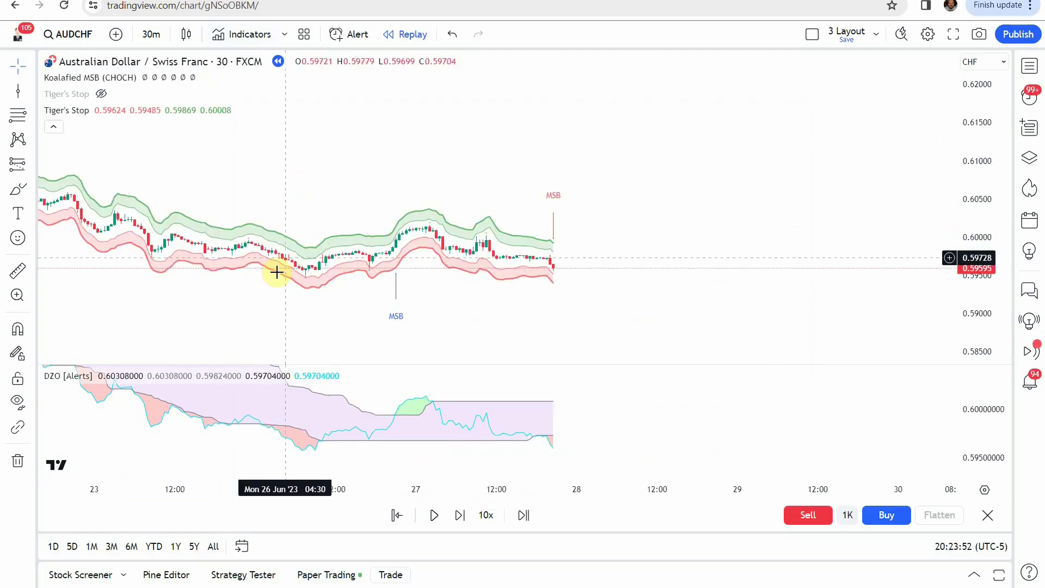
Step: Remove the newly added Tiger's Stop copy and show the original hidden Tiger's Stop indicator again
mouse_move(73, 113)
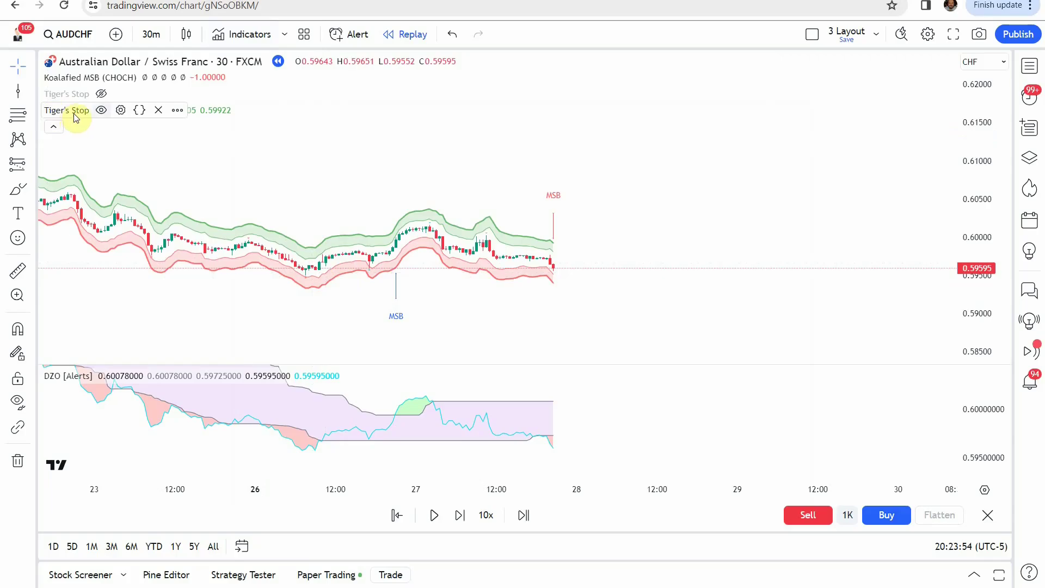
left_click(158, 111)
left_click(102, 94)
left_click_drag(299, 162, 304, 184)
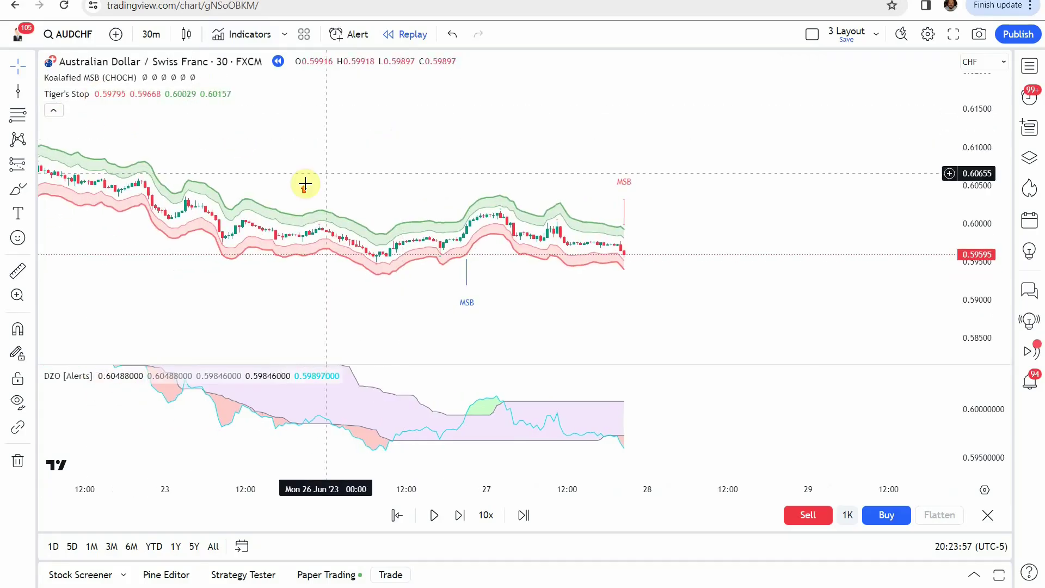
scroll(473, 264, "right", 5)
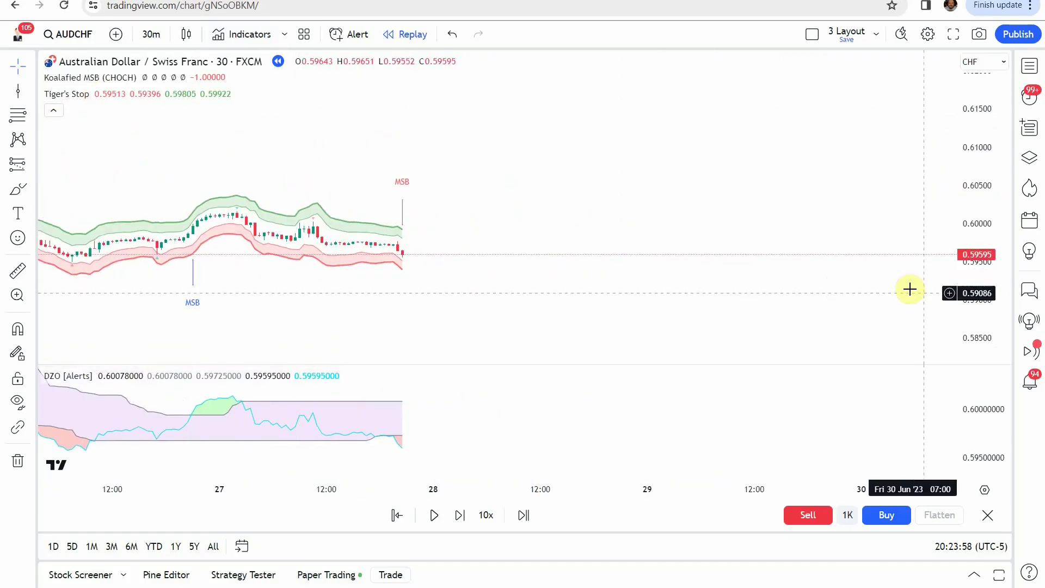
scroll(726, 206, "left", 3)
scroll(463, 261, "up", 3)
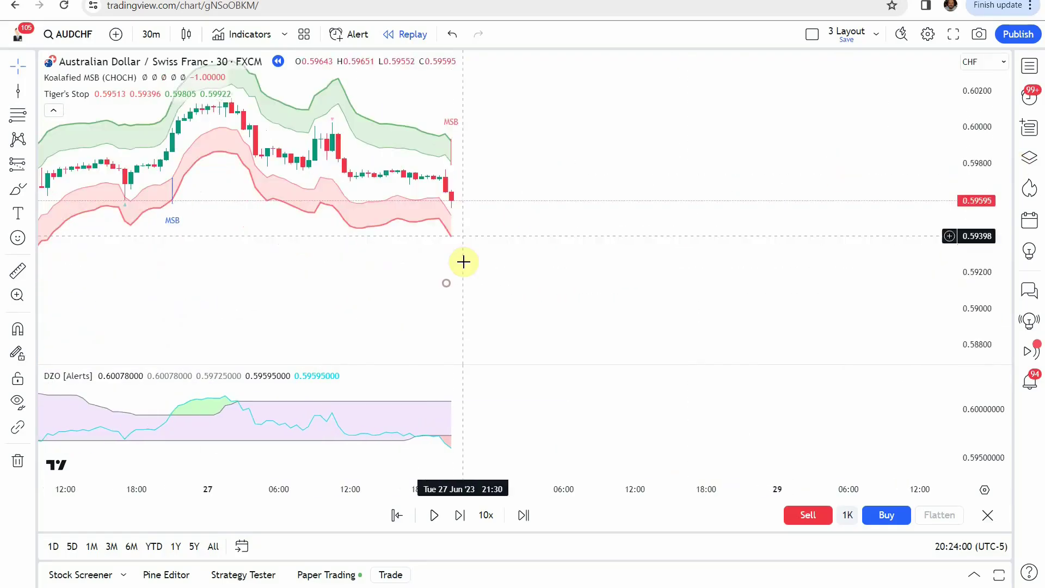
Step: Examine the red MSB signal at the latest candles of 27 Jun '23 together with the Tiger's Stop bands
scroll(463, 262, "up", 2)
scroll(427, 263, "left", 2)
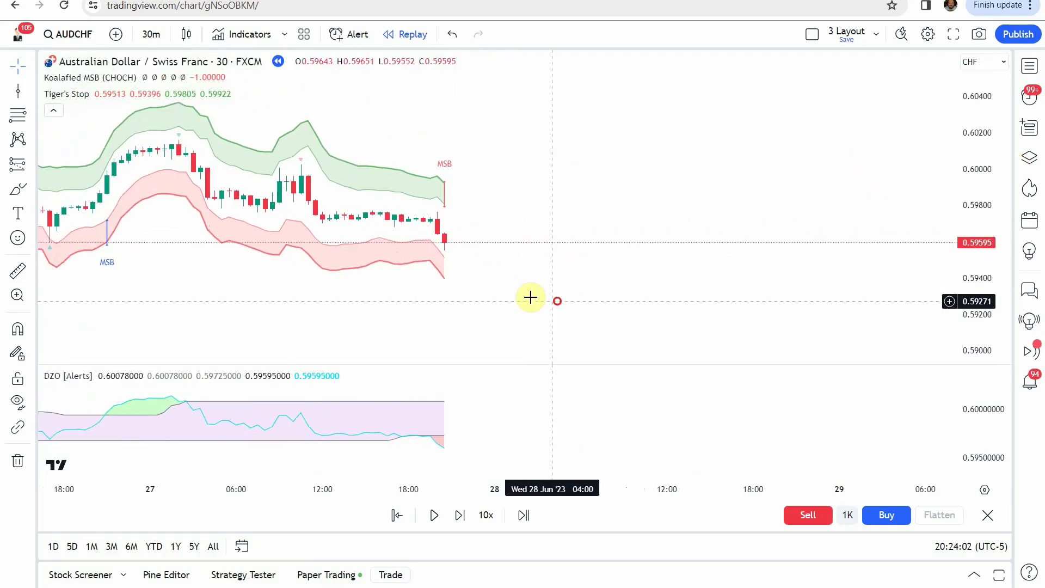
scroll(519, 302, "right", 1)
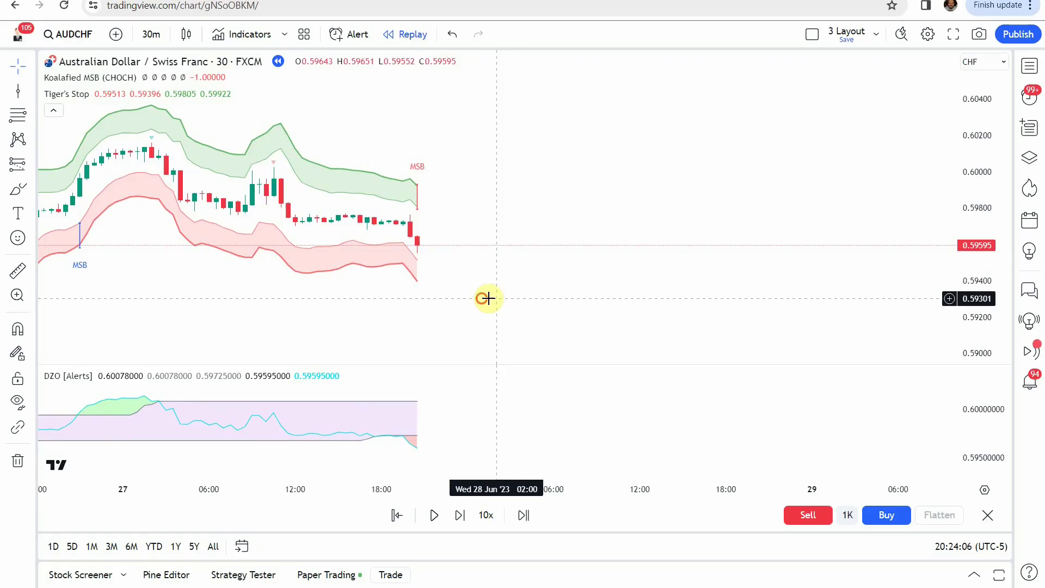
left_click_drag(487, 298, 512, 262)
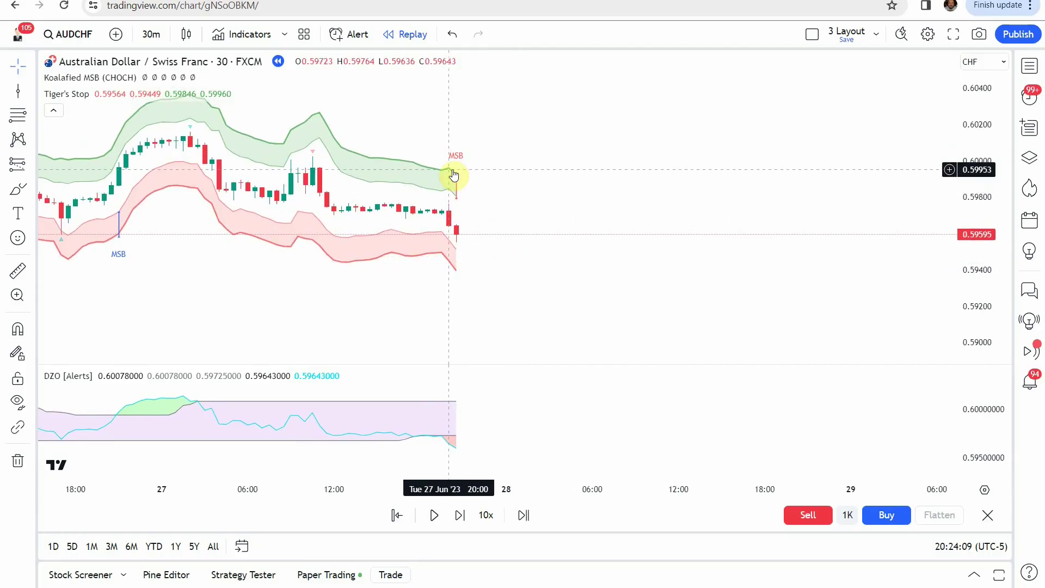
scroll(402, 269, "up", 3)
scroll(825, 292, "down", 4)
scroll(826, 292, "up", 3)
scroll(550, 282, "up", 2)
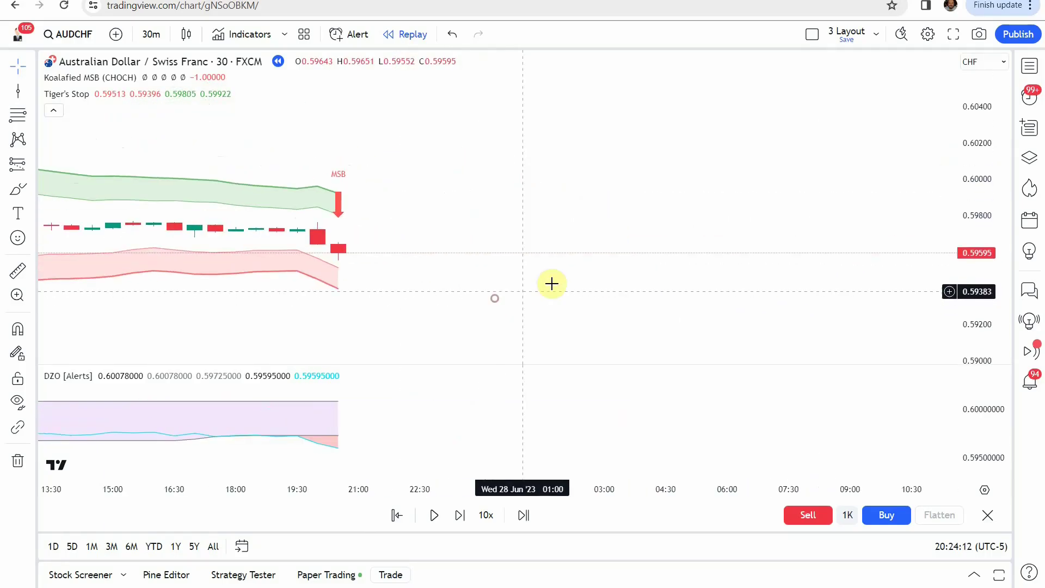
scroll(609, 272, "down", 4)
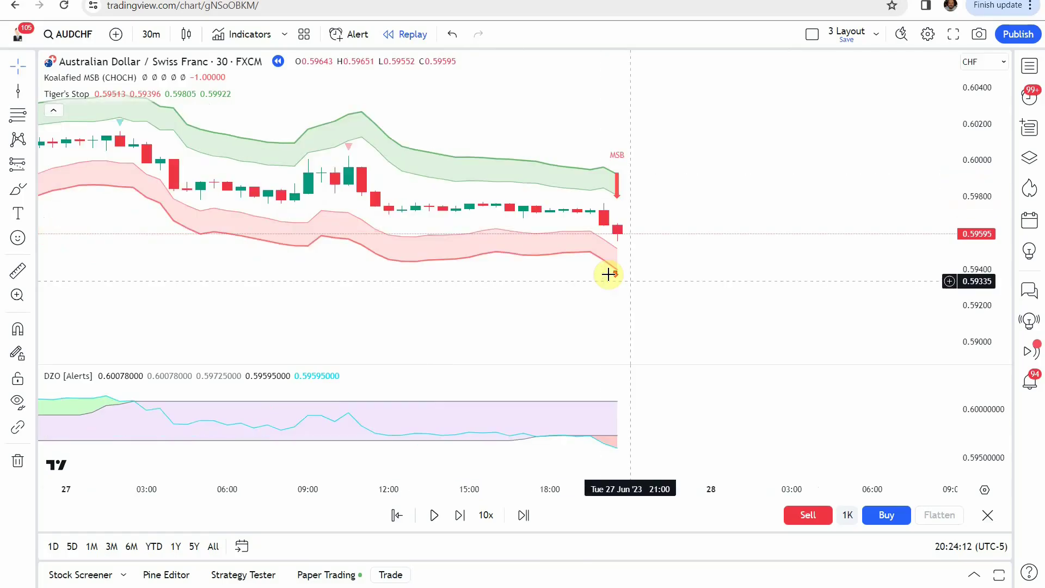
scroll(431, 273, "up", 2)
scroll(484, 263, "up", 2)
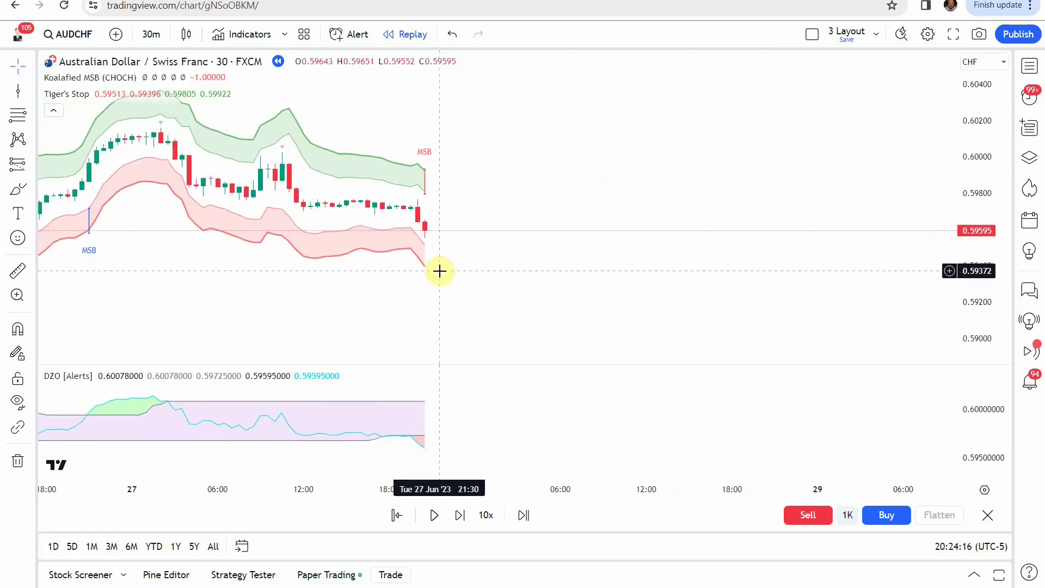
Step: Compare the latest red MSB signal with the DZO [Alerts] line and its zone at the same candle
scroll(439, 271, "down", 2)
scroll(462, 296, "up", 2)
scroll(441, 301, "down", 1)
scroll(544, 283, "down", 1)
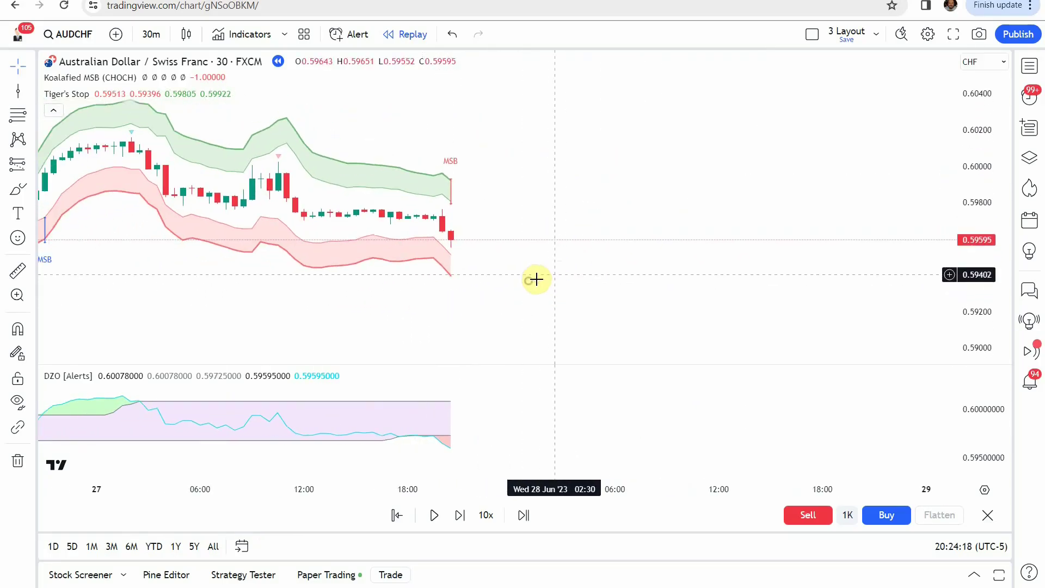
scroll(544, 275, "up", 1)
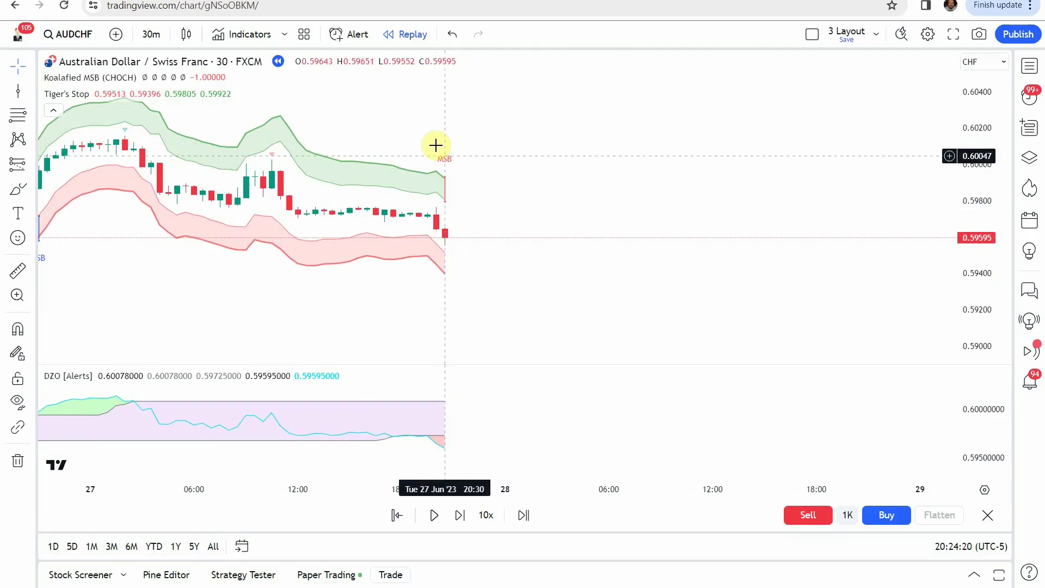
scroll(479, 207, "up", 1)
scroll(506, 236, "down", 1)
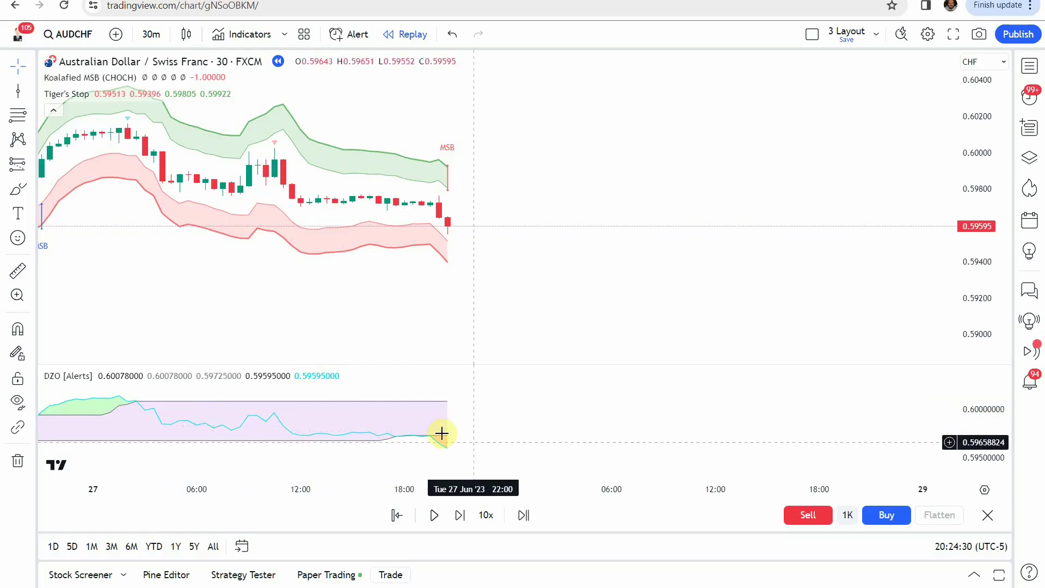
scroll(422, 448, "right", 1)
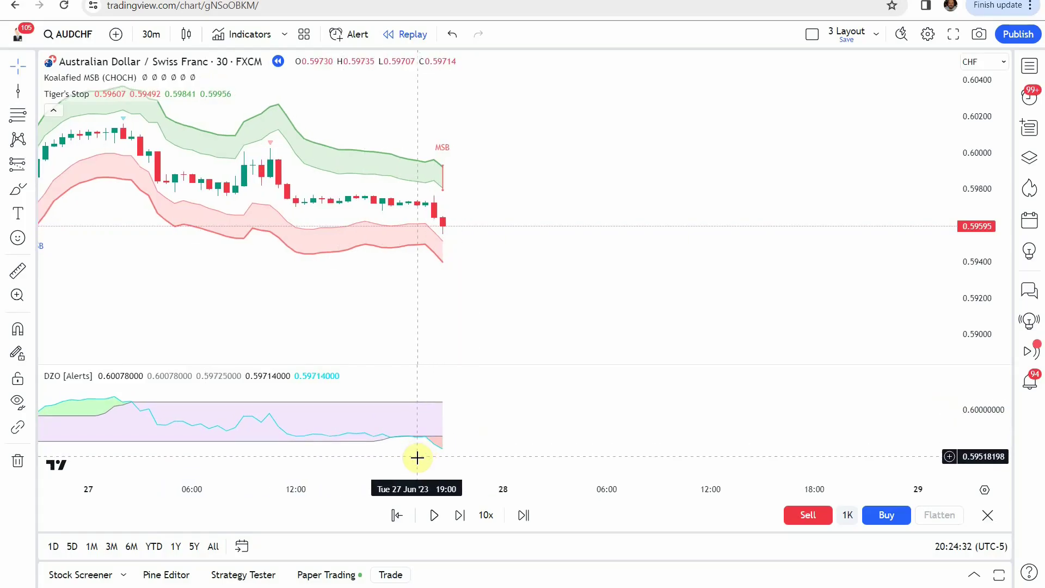
scroll(417, 458, "left", 1)
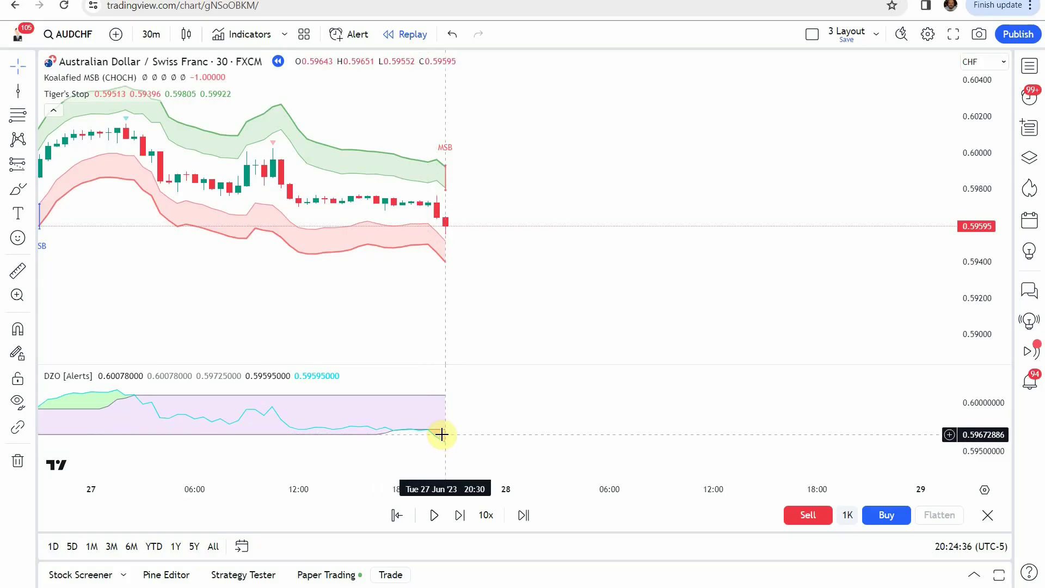
Step: Place a short position beside the last candle with entry 0.59601, stop 0.59811 and target 0.59286
left_click_drag(537, 256, 540, 247)
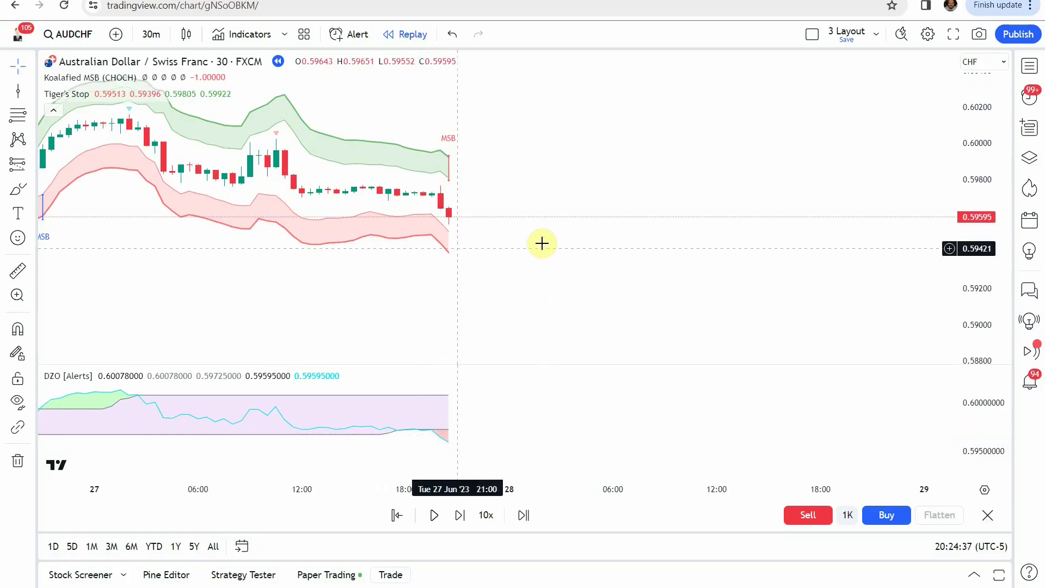
left_click(29, 166)
left_click(82, 207)
left_click(456, 216)
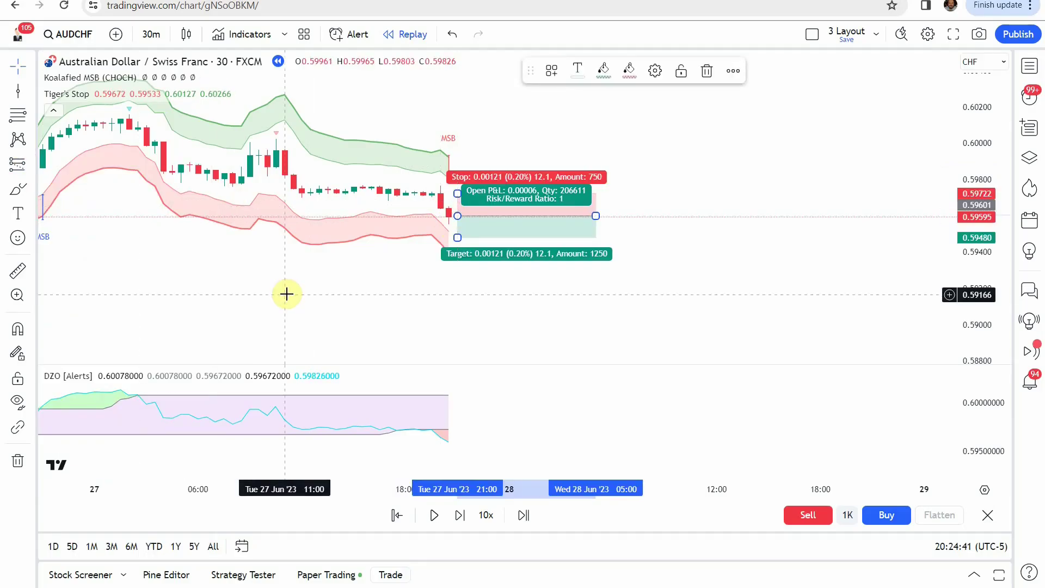
left_click_drag(457, 194, 458, 176)
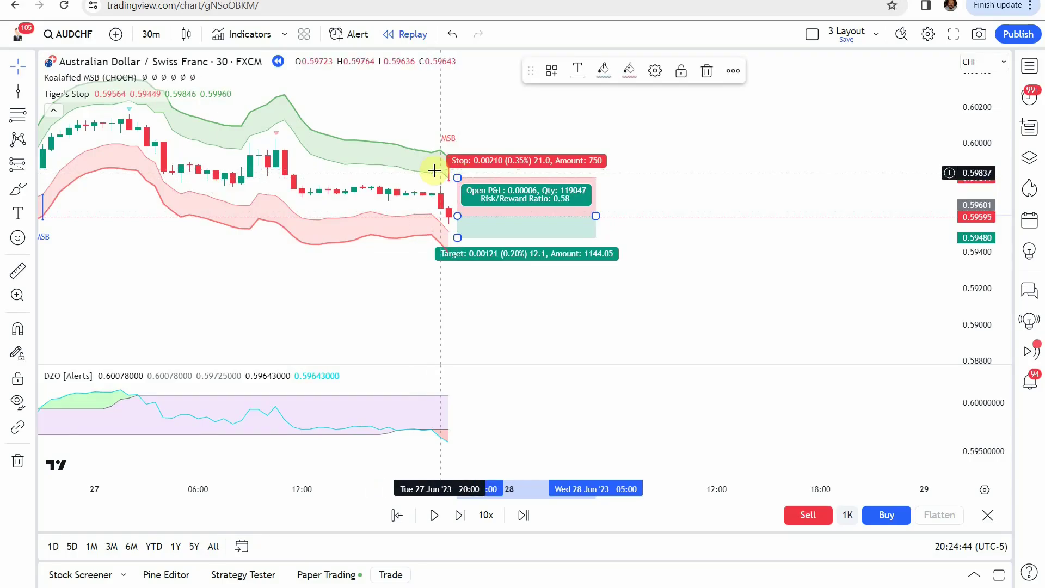
left_click(387, 287)
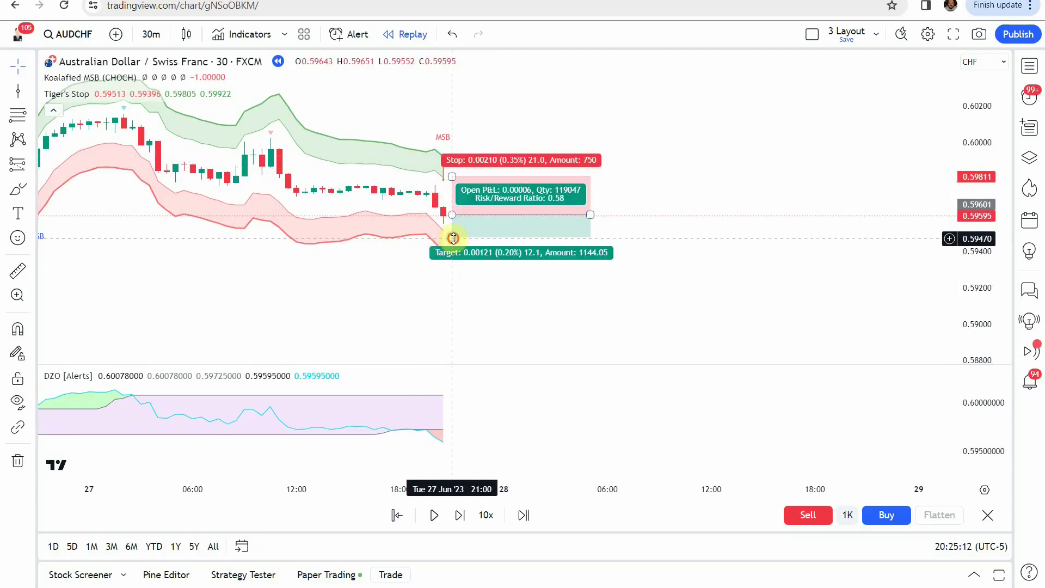
left_click_drag(454, 237, 443, 272)
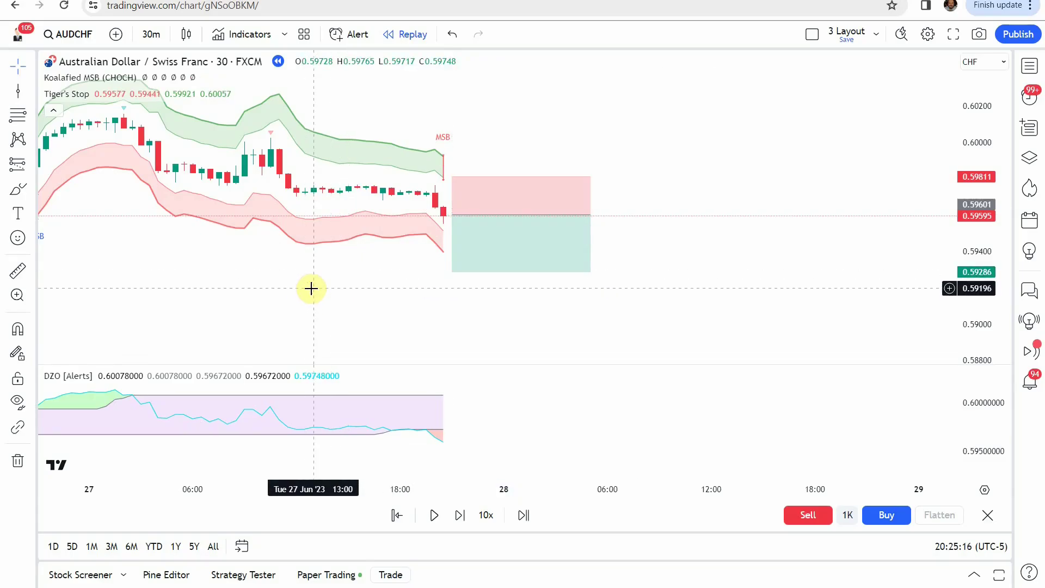
Step: Play the bar replay past the short position's target, pause it, and delete the short position drawing
left_click(435, 514)
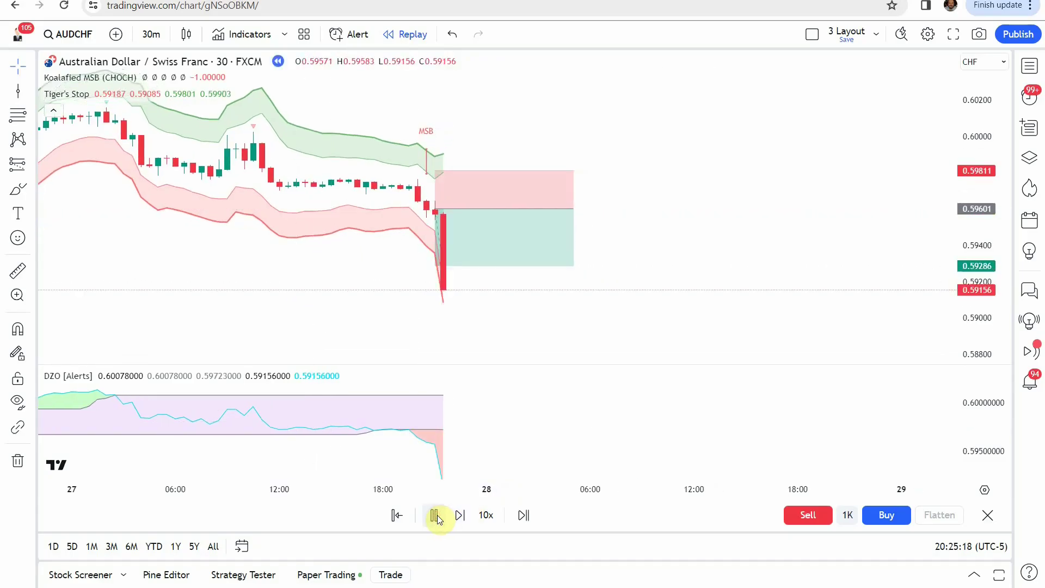
left_click(435, 515)
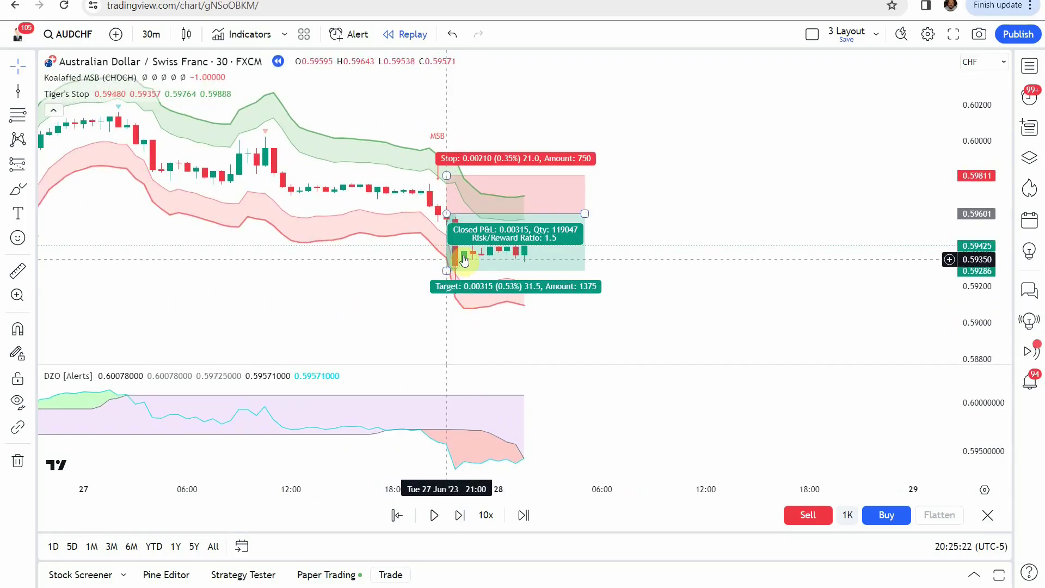
left_click(479, 260)
left_click(706, 74)
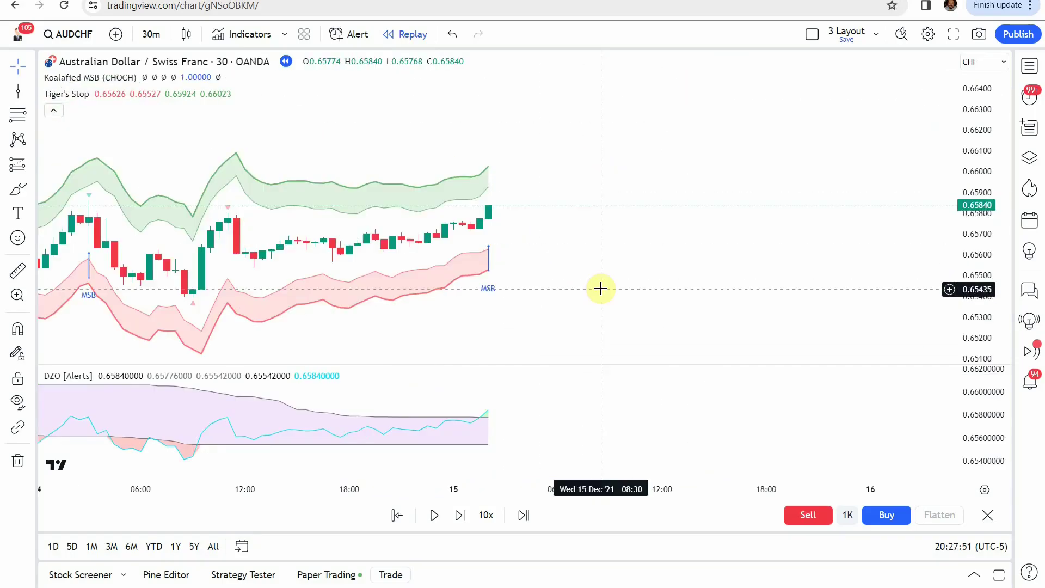
Step: Place a long position beside the last candle at the blue MSB signal with entry 0.65847, stop 0.65625 and target 0.66181
left_click_drag(583, 275, 585, 298)
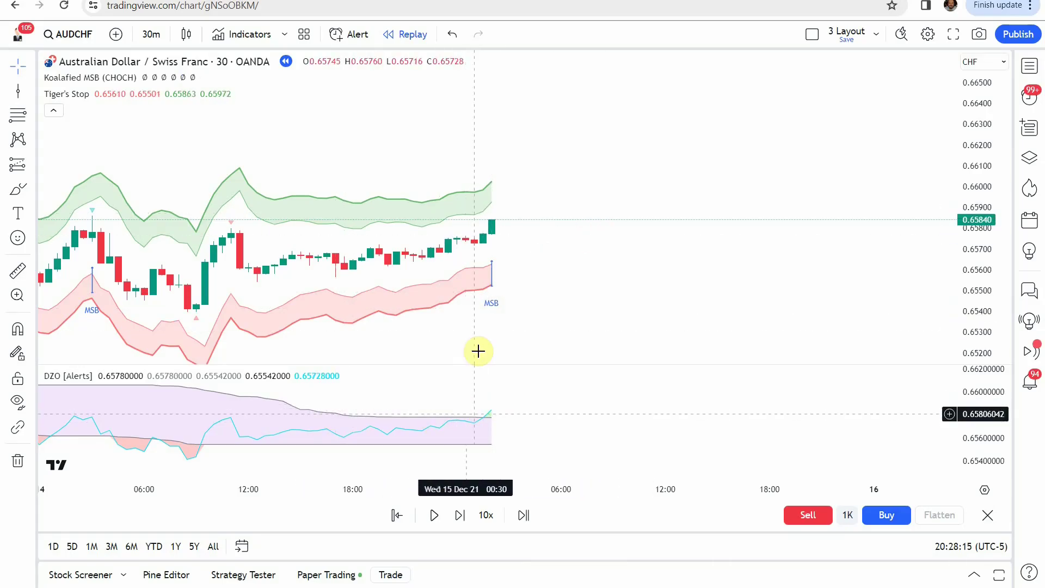
left_click(31, 164)
left_click(90, 182)
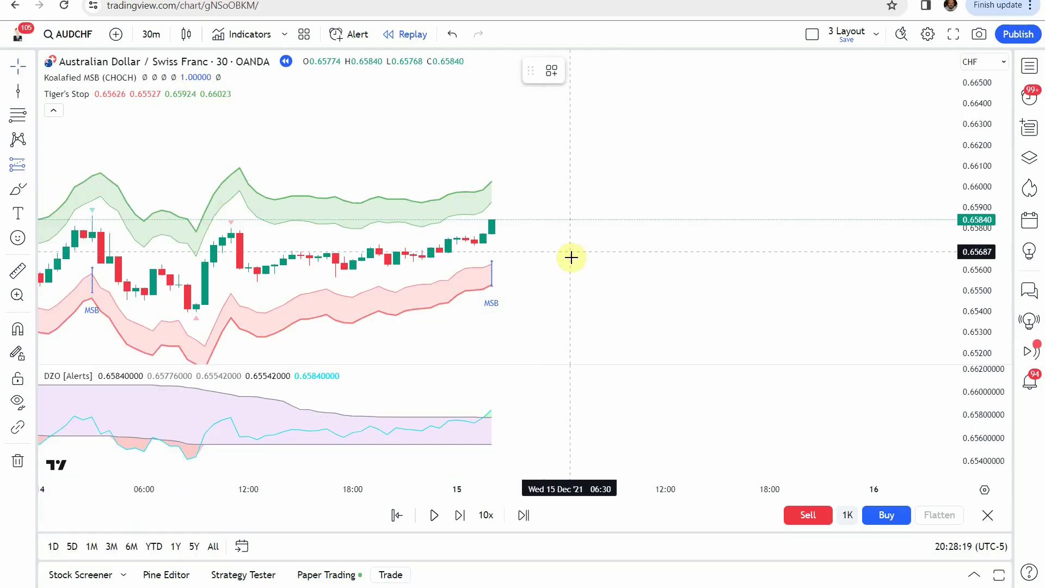
left_click(498, 219)
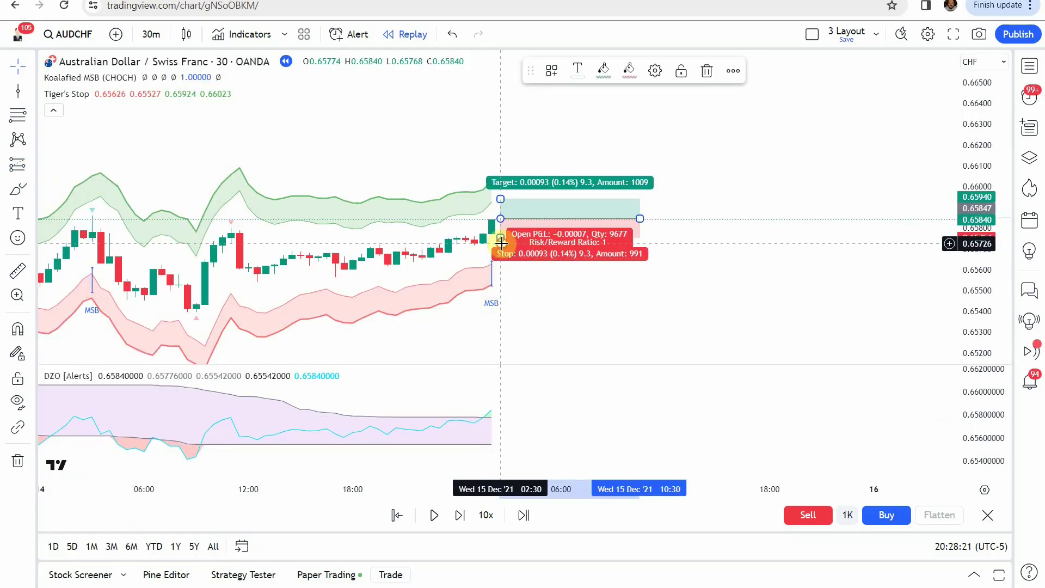
mouse_move(503, 248)
left_mouse_down()
mouse_move(506, 270)
mouse_move(512, 230)
mouse_move(506, 257)
mouse_move(541, 298)
left_mouse_up()
left_click(515, 299)
left_click(507, 204)
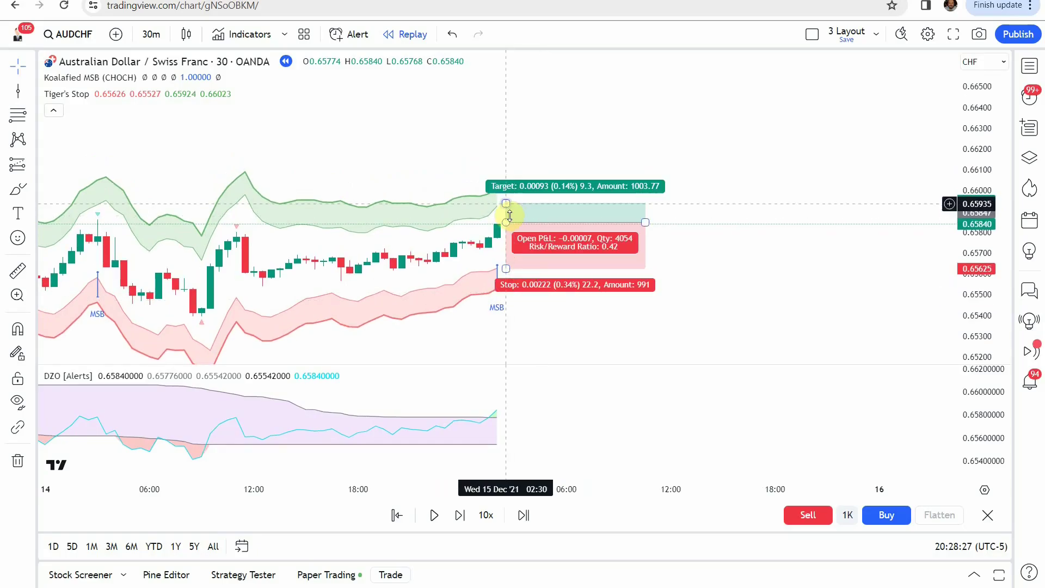
mouse_move(506, 204)
left_mouse_down()
mouse_move(498, 144)
mouse_move(497, 152)
left_mouse_up()
left_click(798, 275)
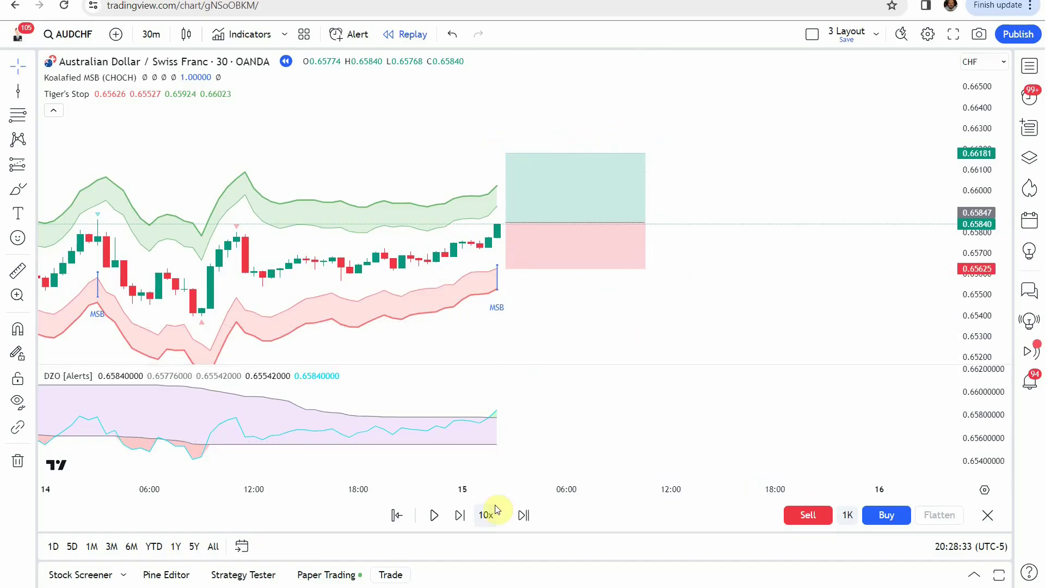
Step: Play and pause the replay beyond the long position's target, and extend the drawing's end to 15 Dec '21 16:30
left_click(435, 516)
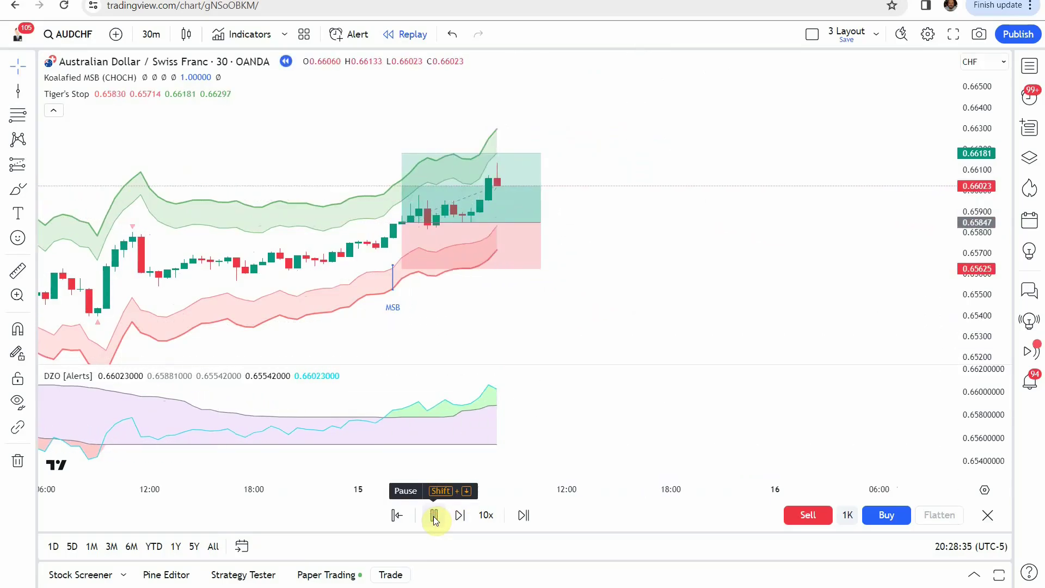
left_click(434, 516)
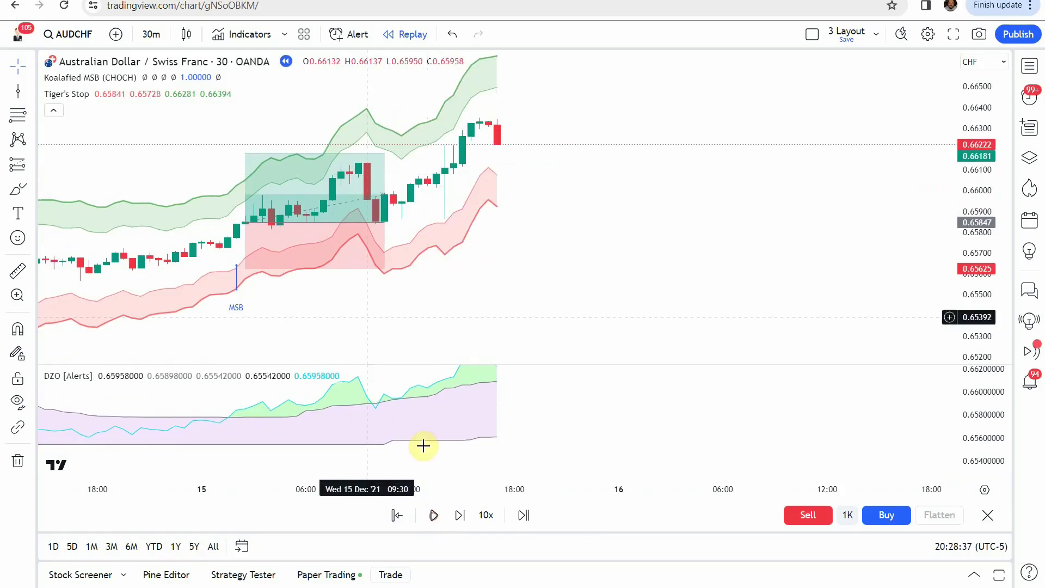
left_click(385, 223)
left_click_drag(385, 223, 548, 241)
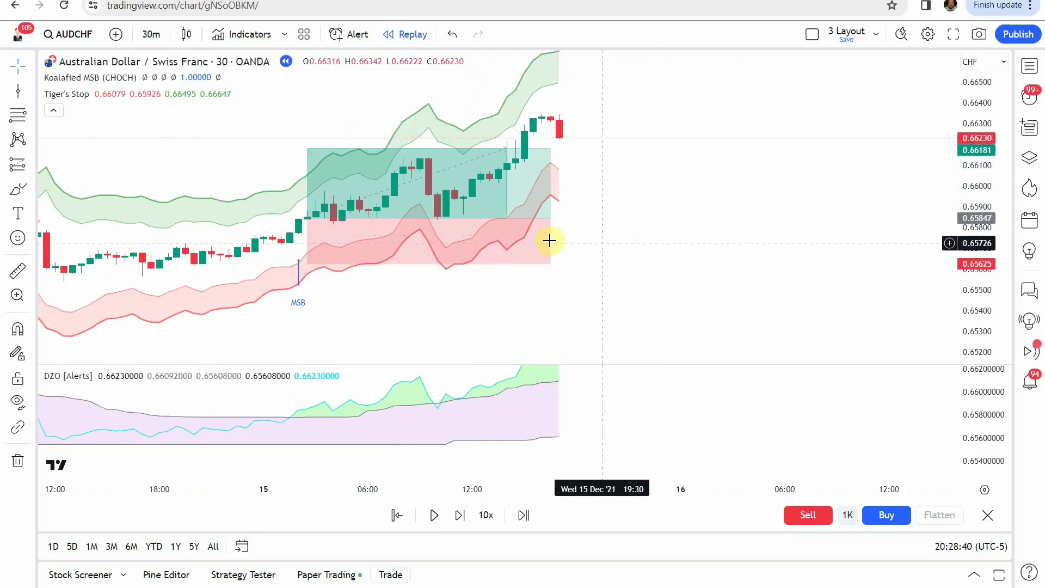
left_click_drag(663, 243, 718, 240)
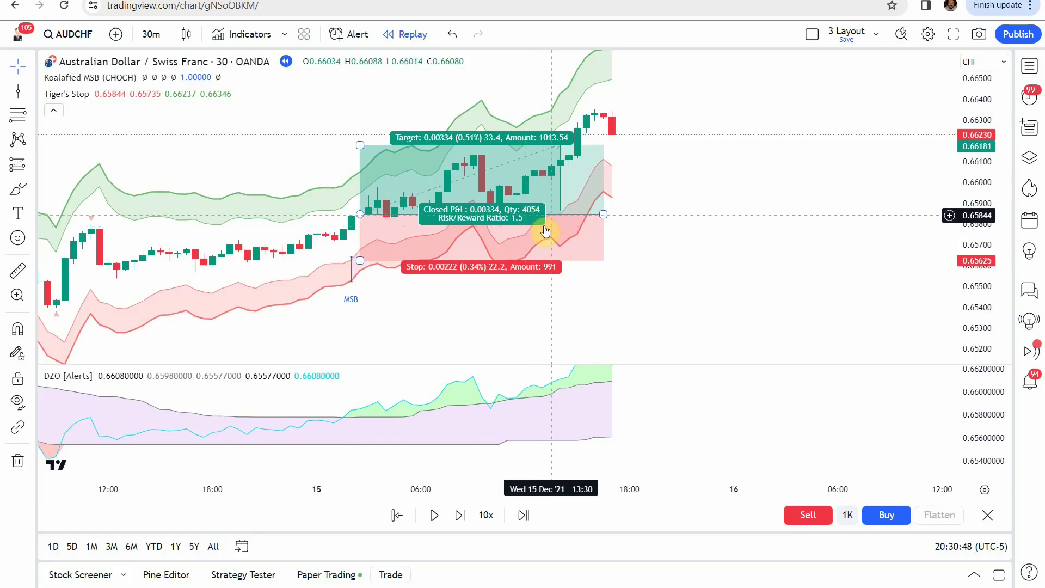
Step: Delete the long position drawing from the chart
left_click(547, 220)
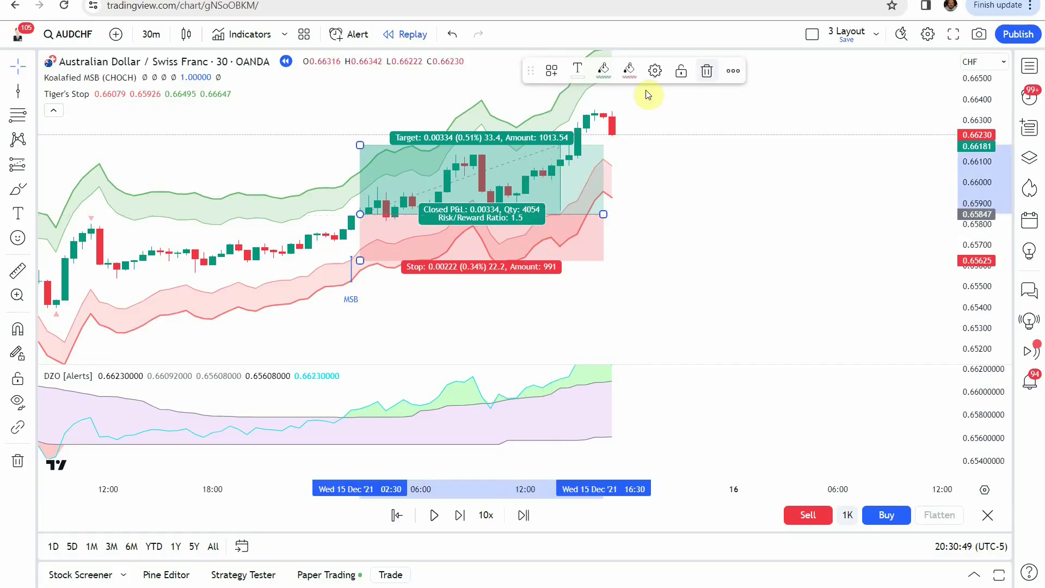
left_click(706, 70)
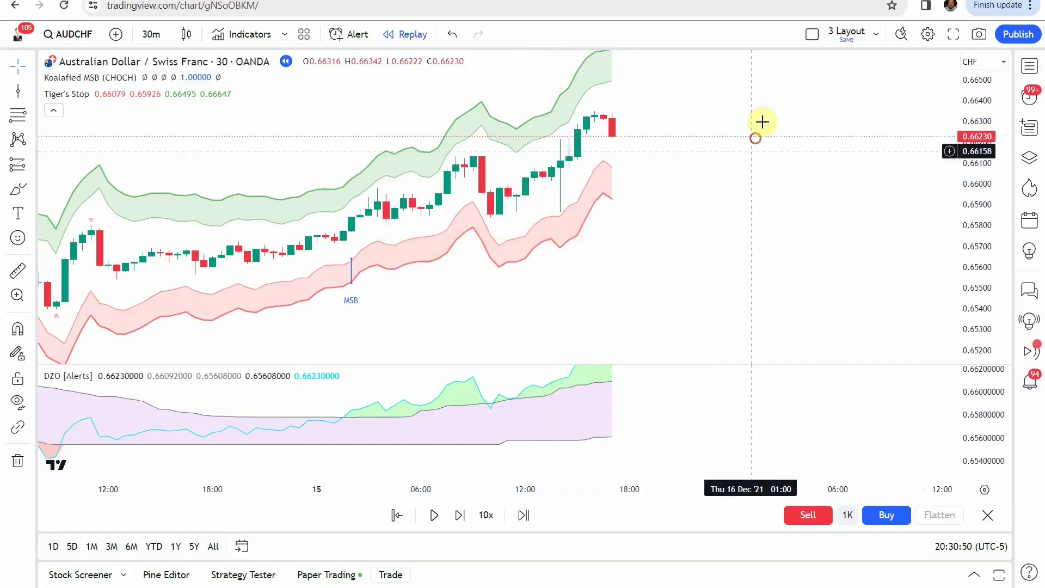
left_click_drag(993, 135, 993, 150)
scroll(884, 233, "down", 2)
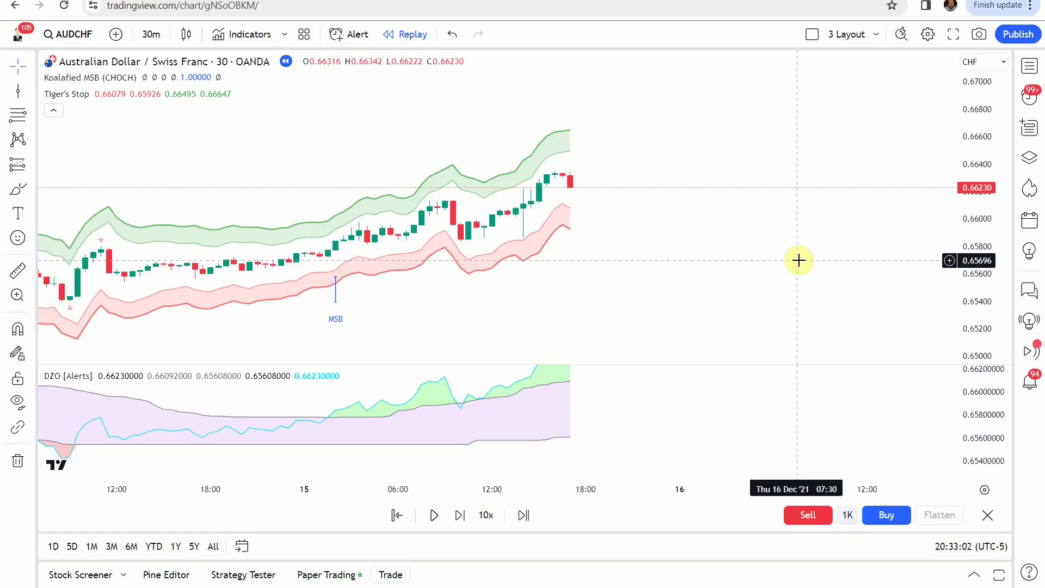
Step: Switch to the Weekly Trades document in Google Docs and review the 12/17/23 results by currency pair and for BTCUSDT
left_click(744, 3)
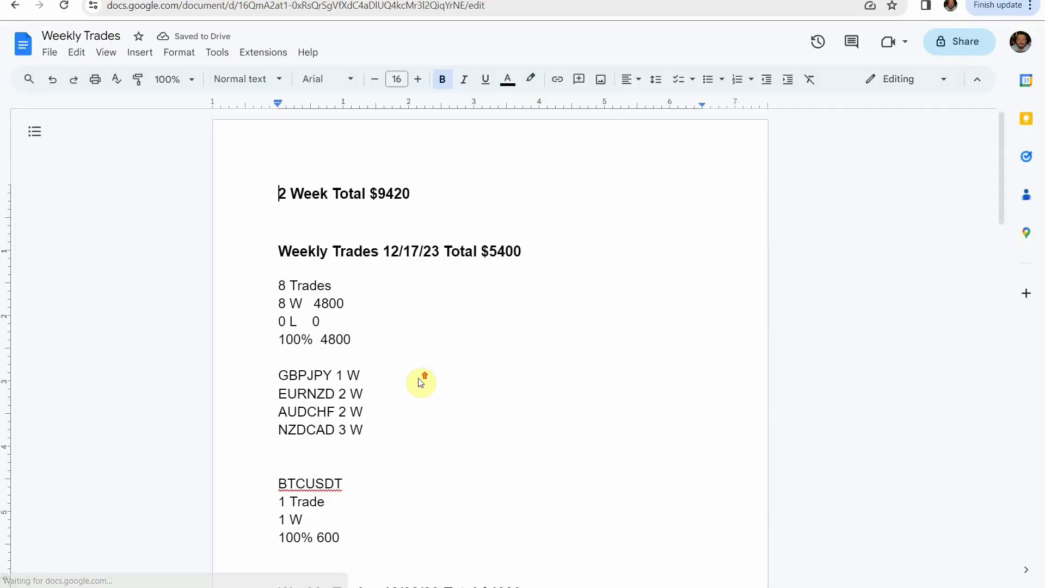
left_click(433, 302)
scroll(427, 326, "down", 2)
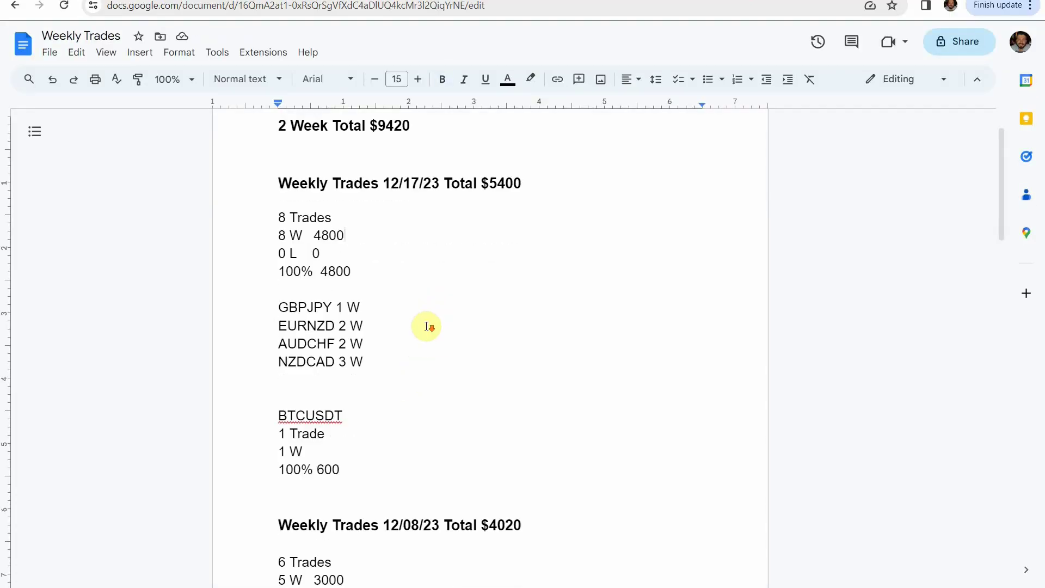
scroll(427, 326, "up", 2)
left_click_drag(279, 375, 359, 429)
left_click(363, 429)
left_click(281, 484)
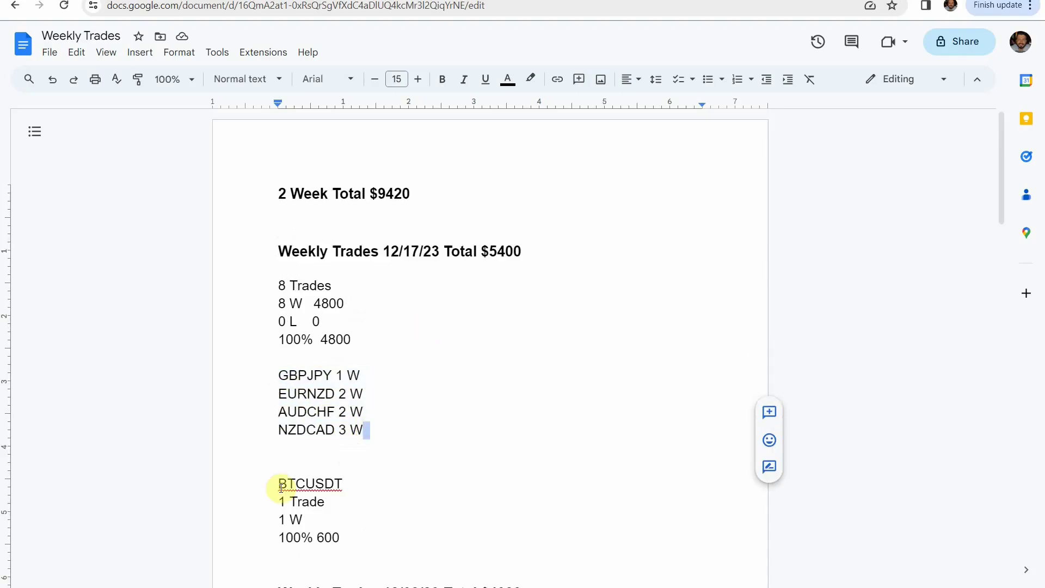
left_click_drag(342, 484, 379, 485)
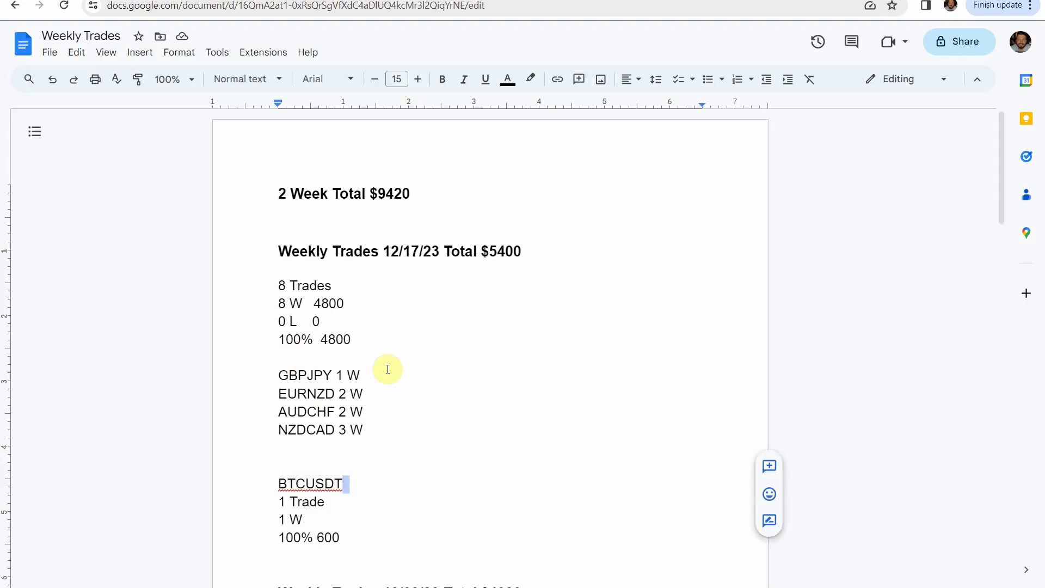
Step: Review the currency pair wins, then the trade count, losses, win rate and profit in the 12/17/23 weekly trades
left_click_drag(279, 376, 305, 386)
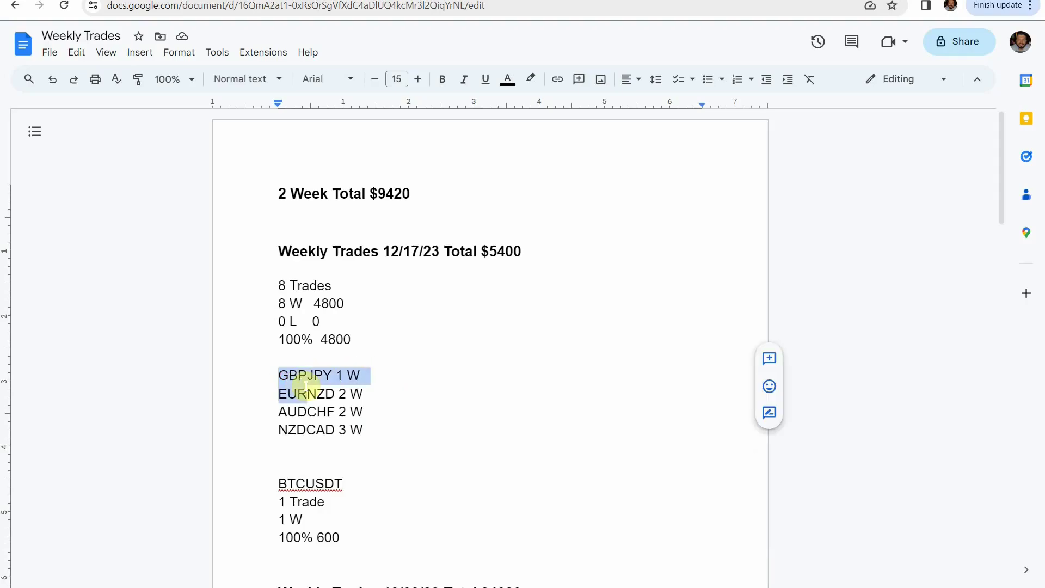
left_click(385, 429)
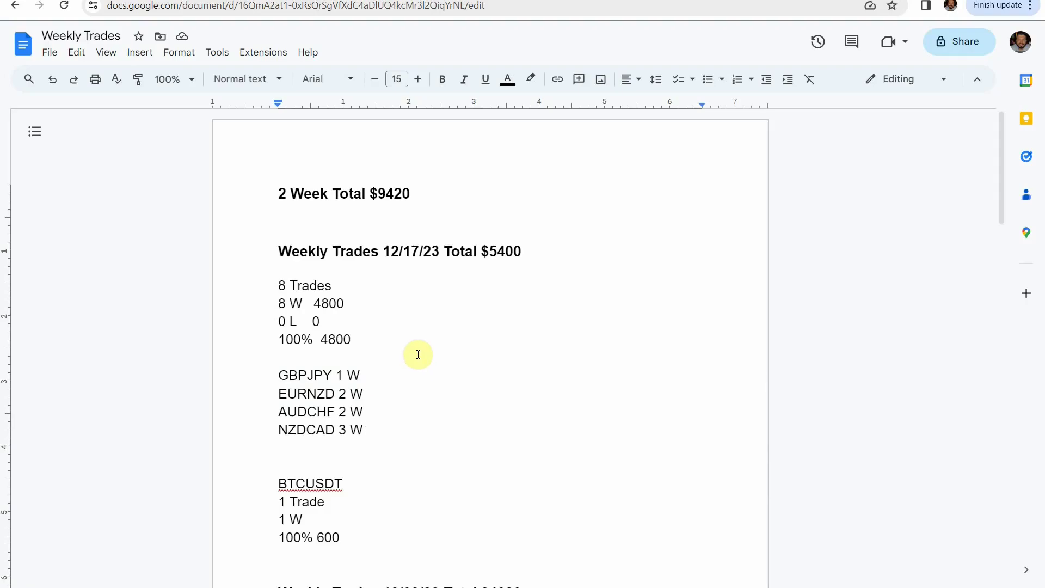
left_click_drag(274, 284, 287, 304)
left_click(294, 322)
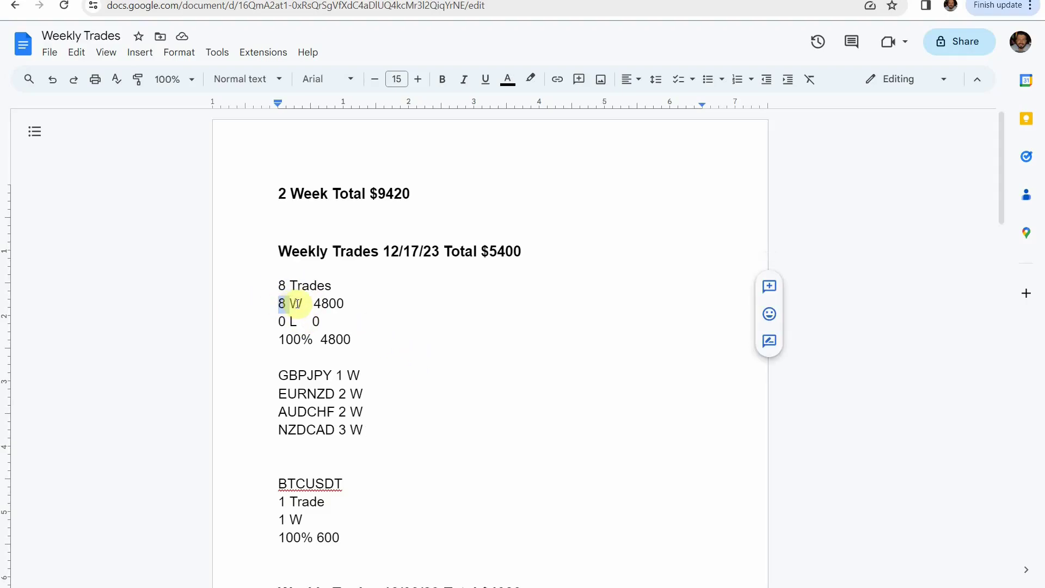
left_click_drag(285, 339, 296, 340)
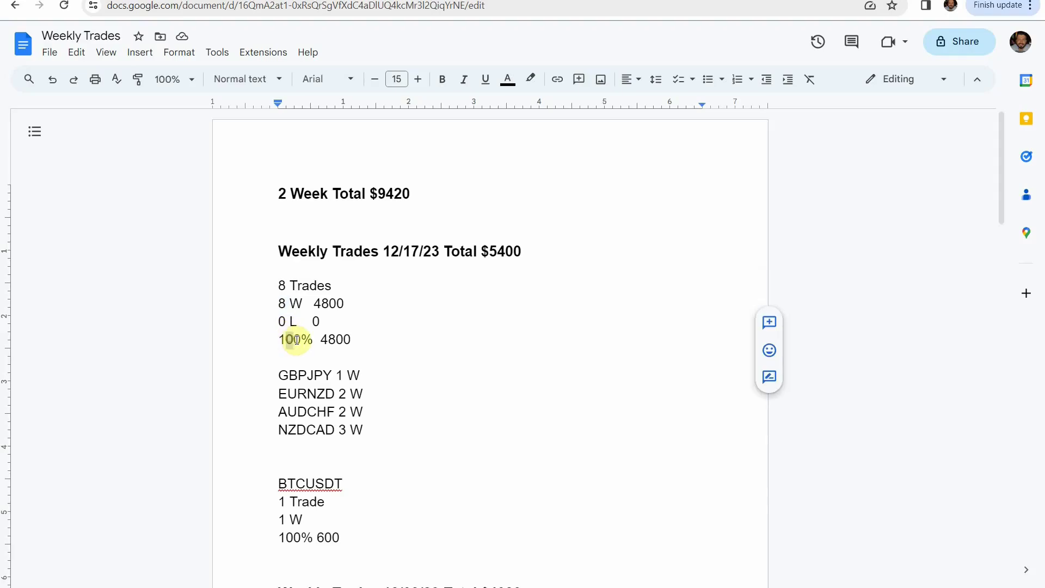
left_click(331, 354)
double_click(333, 339)
left_click(381, 360)
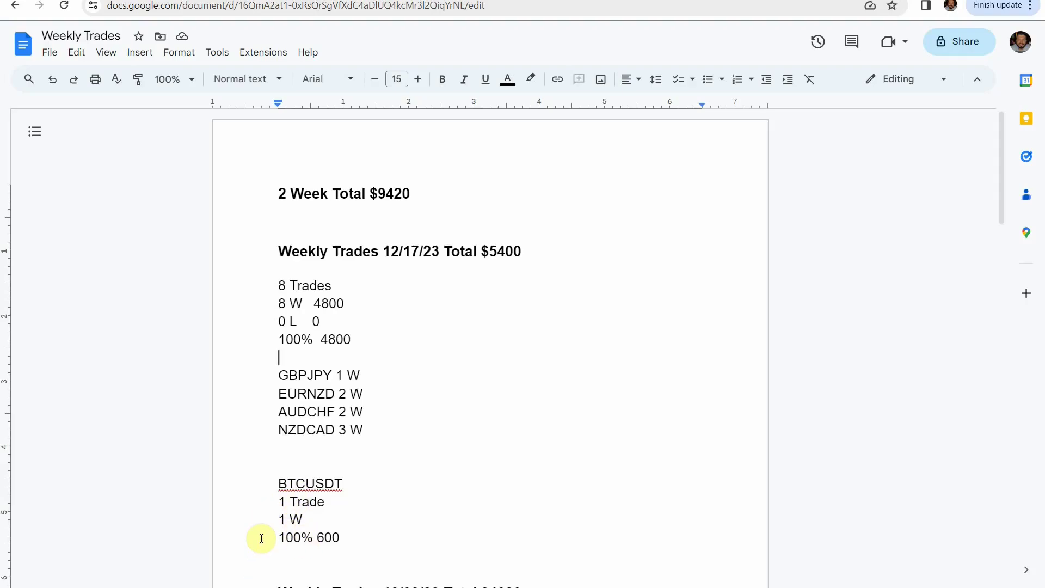
Step: Examine the BTCUSDT result, the 12/17/23 weekly total and the two-week total in the document
left_click_drag(261, 538, 377, 524)
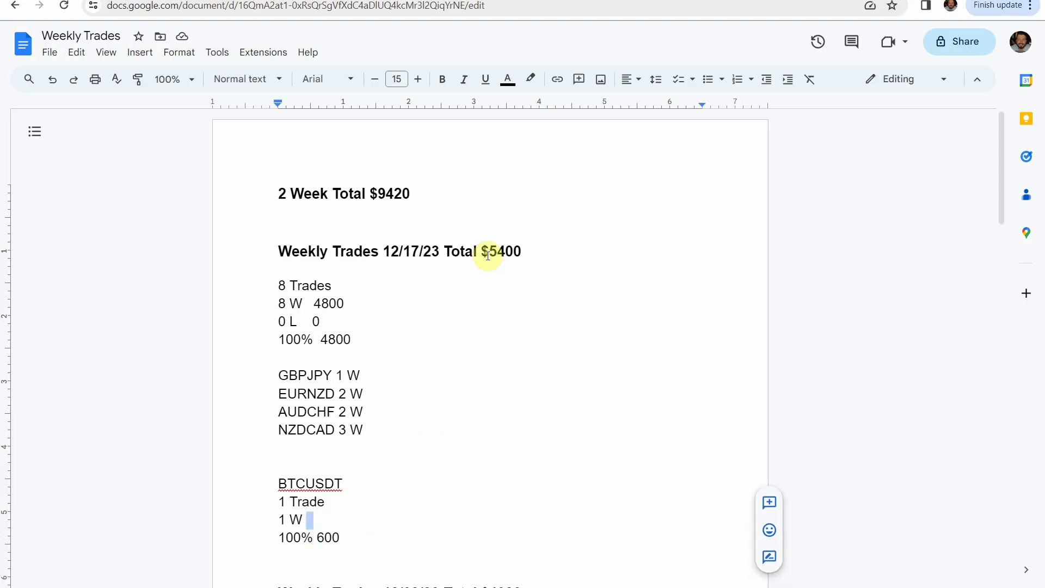
left_click_drag(488, 255, 513, 253)
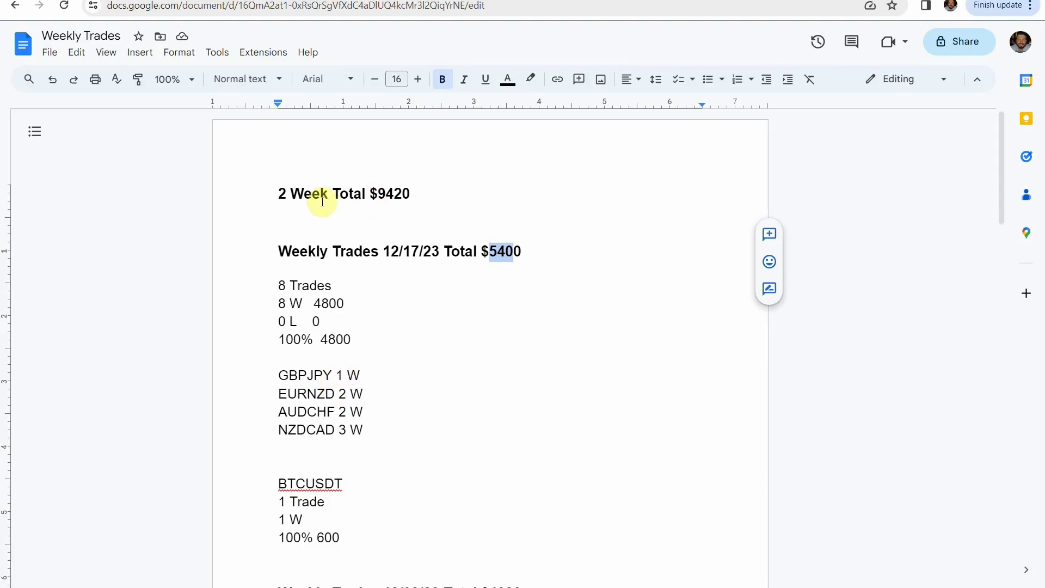
left_click_drag(378, 194, 402, 194)
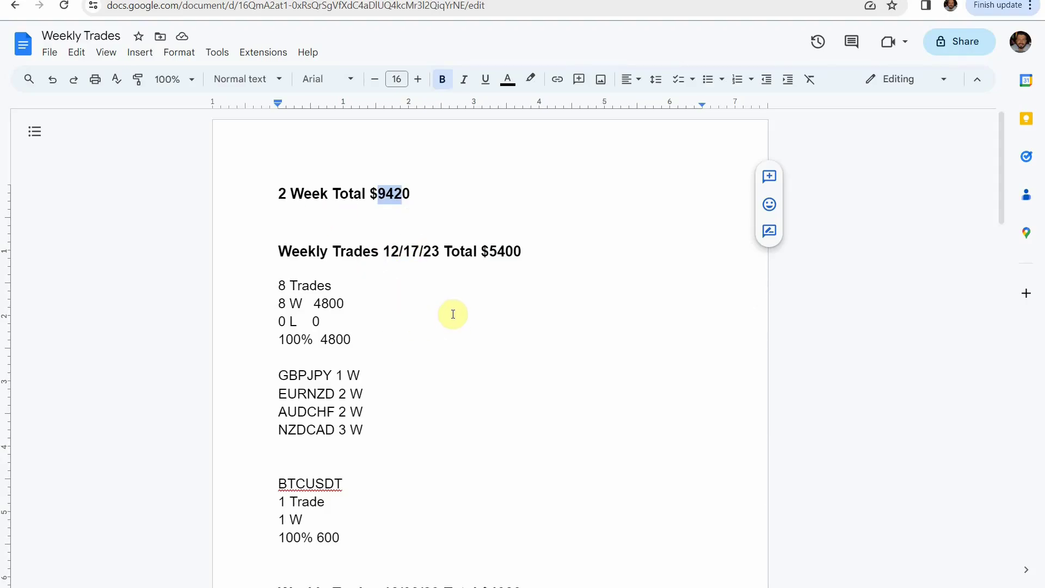
Step: Switch back to the AUDCHF 30-minute replay chart in TradingView
key("ctrl+Tab")
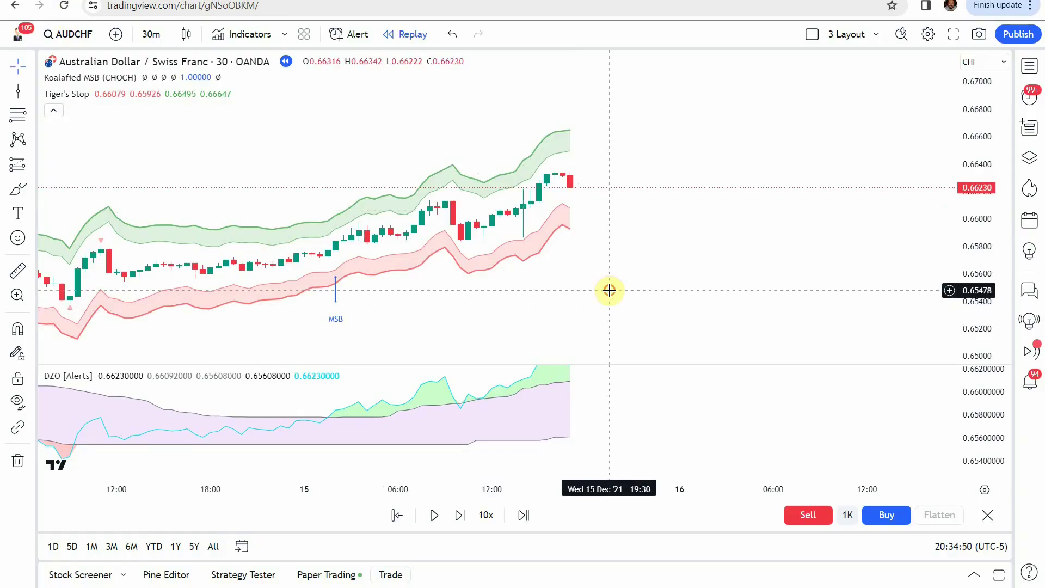
left_click_drag(608, 289, 574, 278)
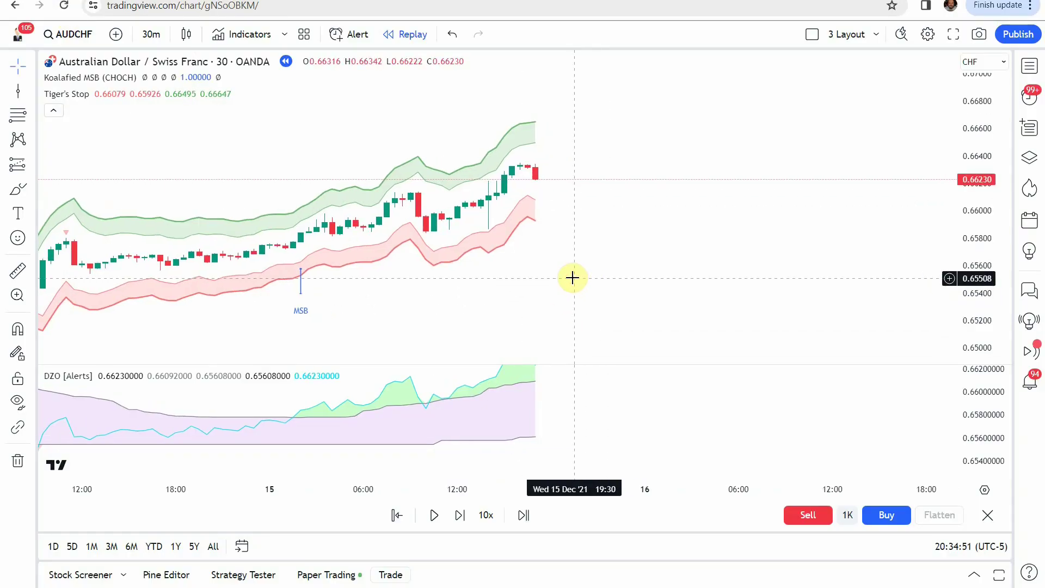